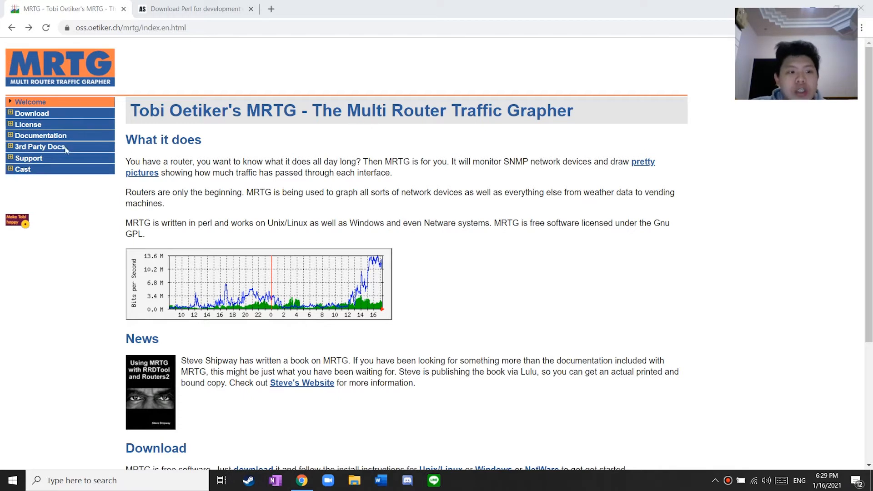
Open the MRTG Download page from the site's left menu
left_click(31, 116)
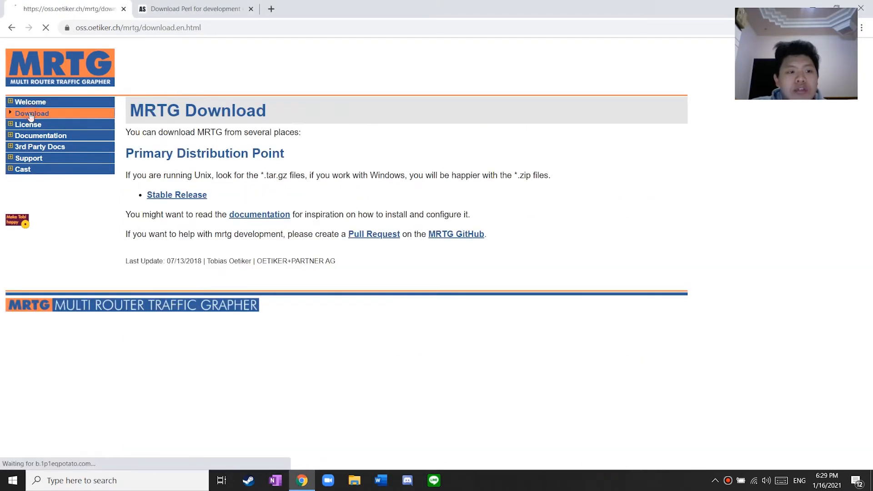
Save mrtg-2.17.7.zip from the Stable Release file index into Downloads
left_click(182, 197)
scroll(61, 157, "down", 3)
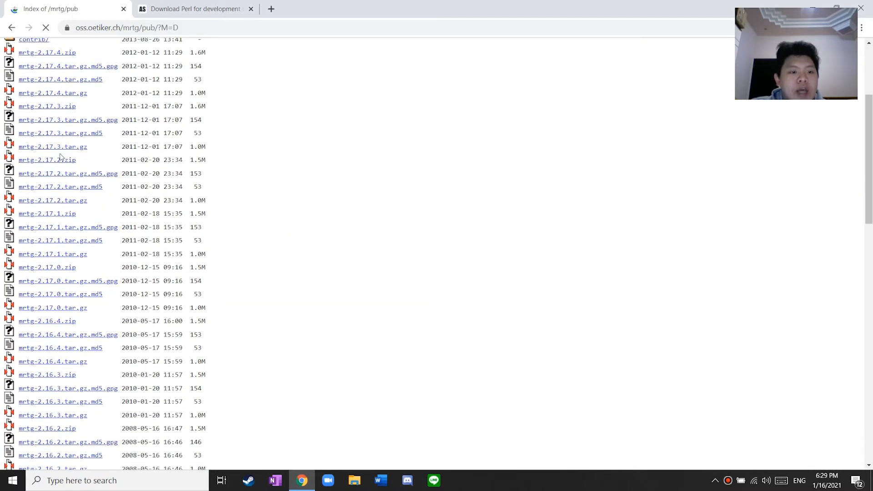
scroll(62, 157, "up", 3)
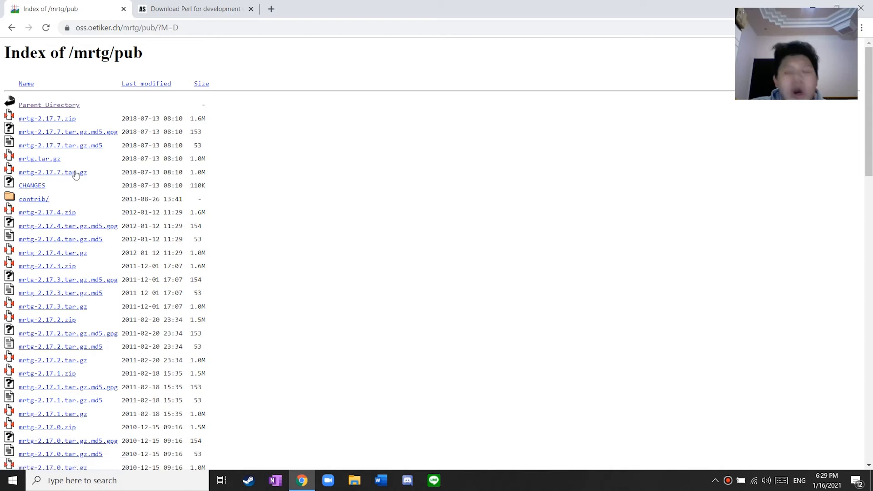
left_click(63, 123)
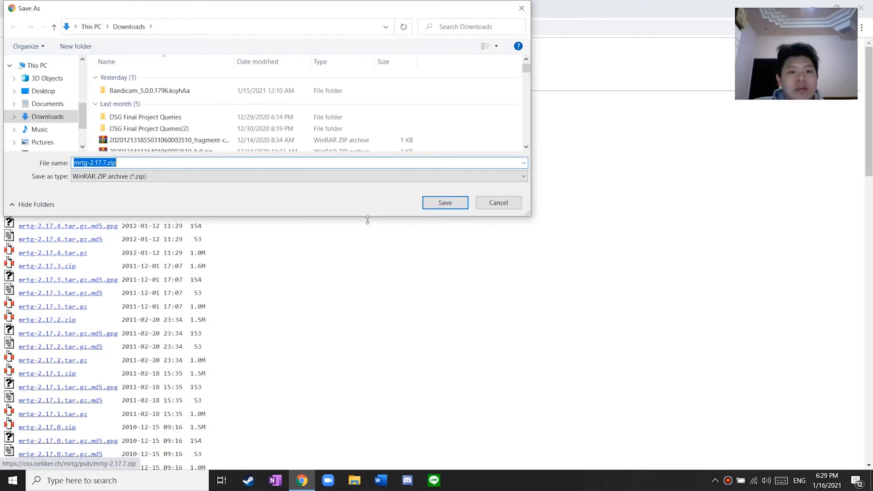
left_click(437, 203)
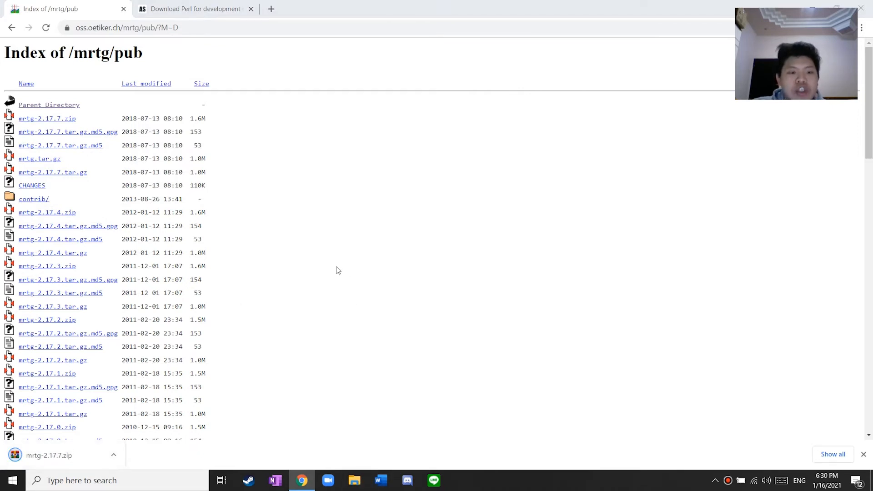
key("super+e")
Move mrtg-2.17.7.zip from Downloads to the C: drive, granting administrator permission
left_click(57, 136)
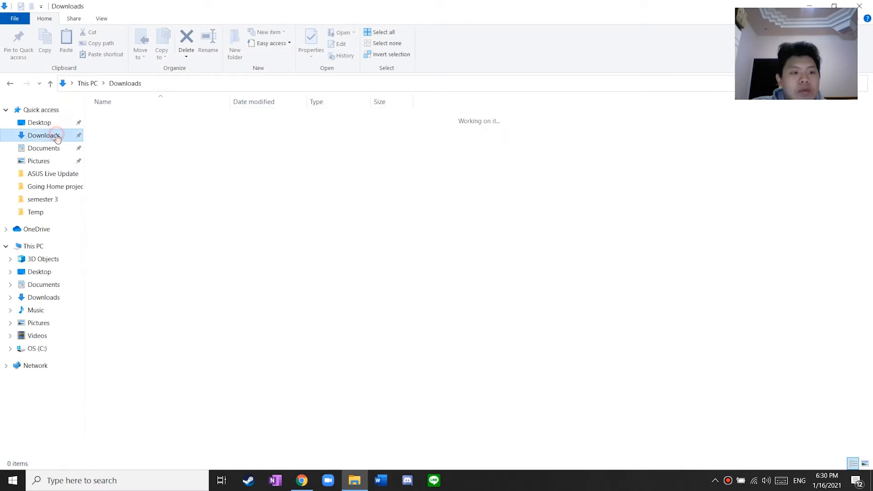
left_click(238, 132)
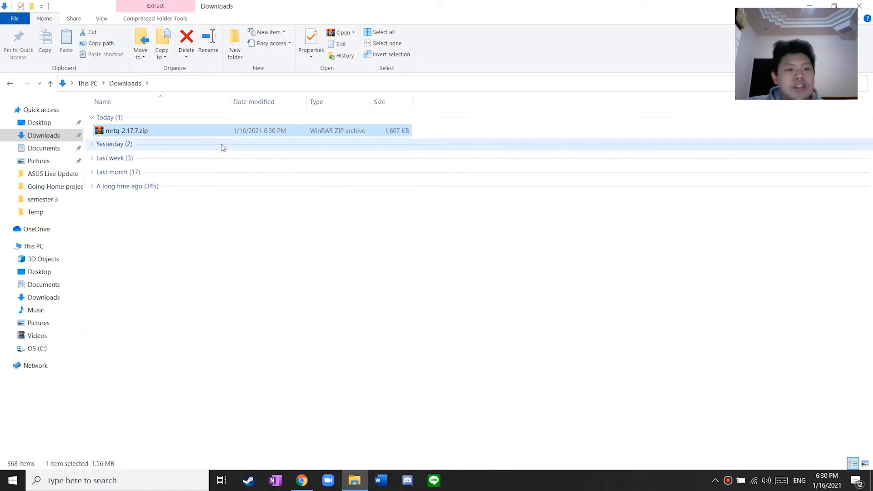
left_click(37, 349)
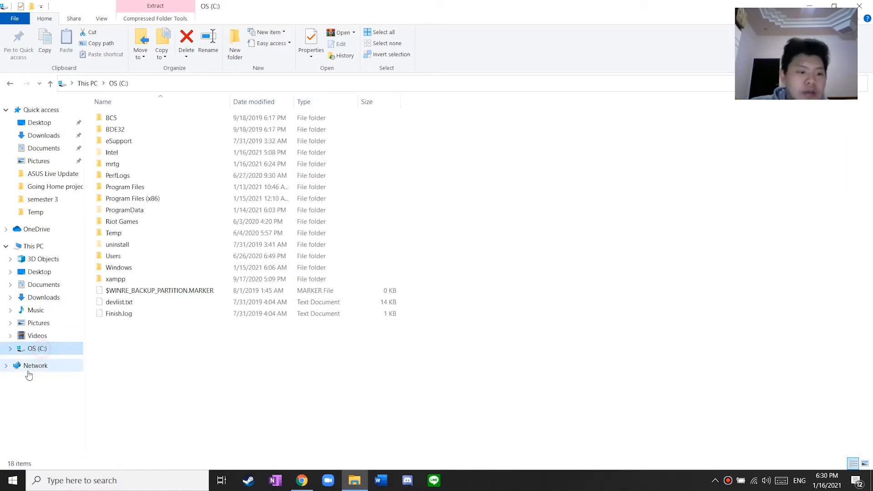
left_click(43, 136)
left_click(130, 131)
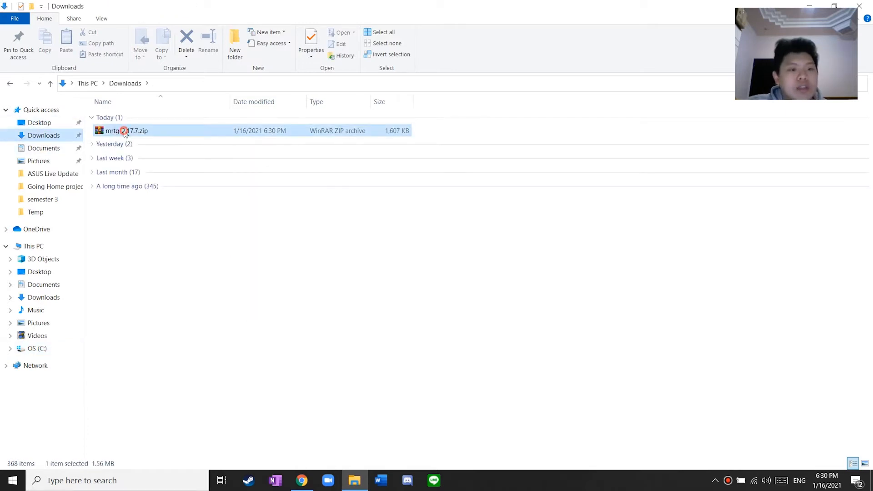
left_click(31, 353)
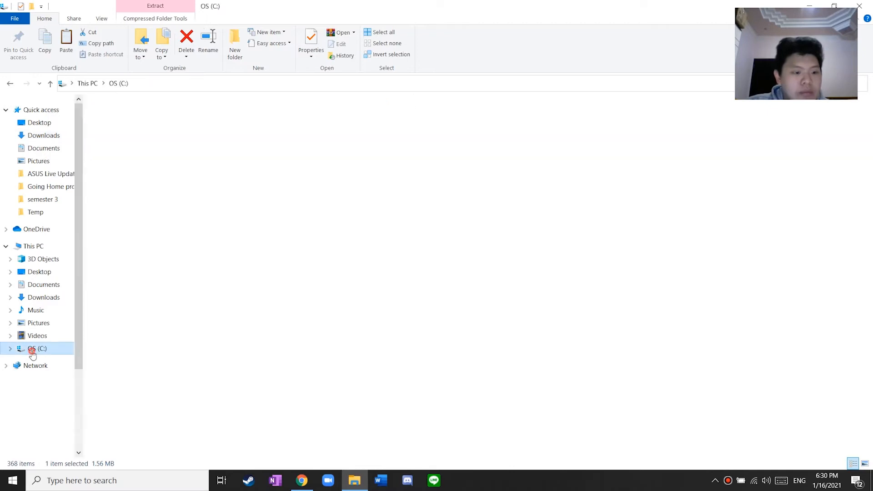
right_click(157, 341)
left_click(198, 234)
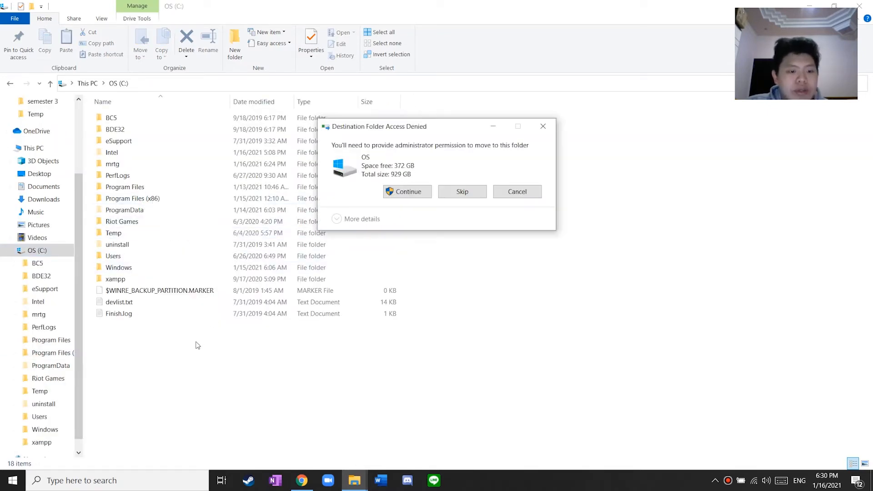
left_click(411, 191)
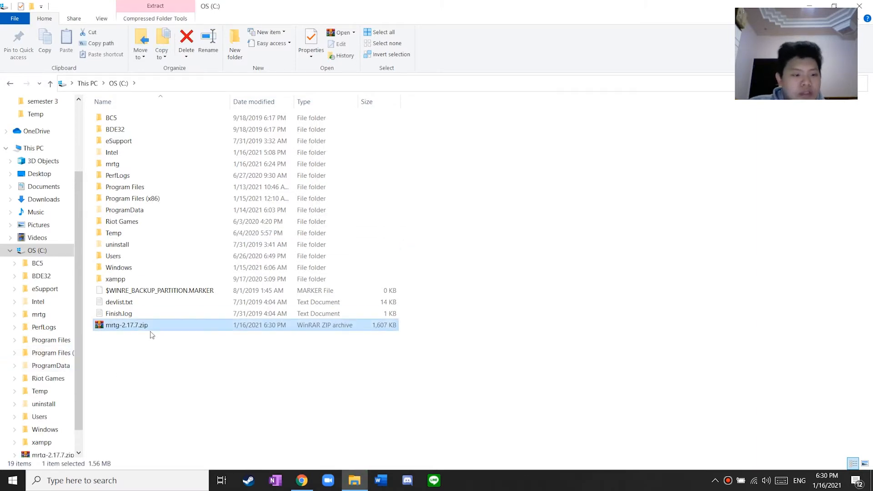
Extract mrtg-2.17.7.zip on C: and open the inner mrtg-2.17.7 folder
right_click(134, 325)
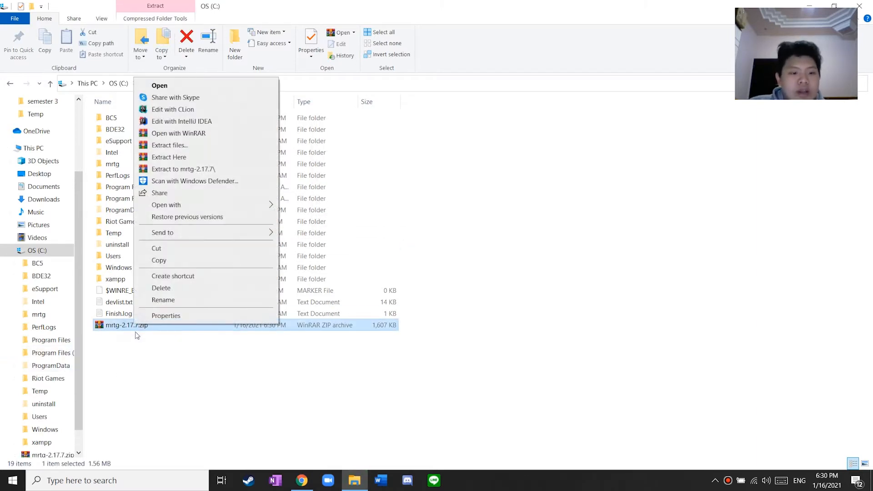
left_click(196, 145)
left_click(465, 347)
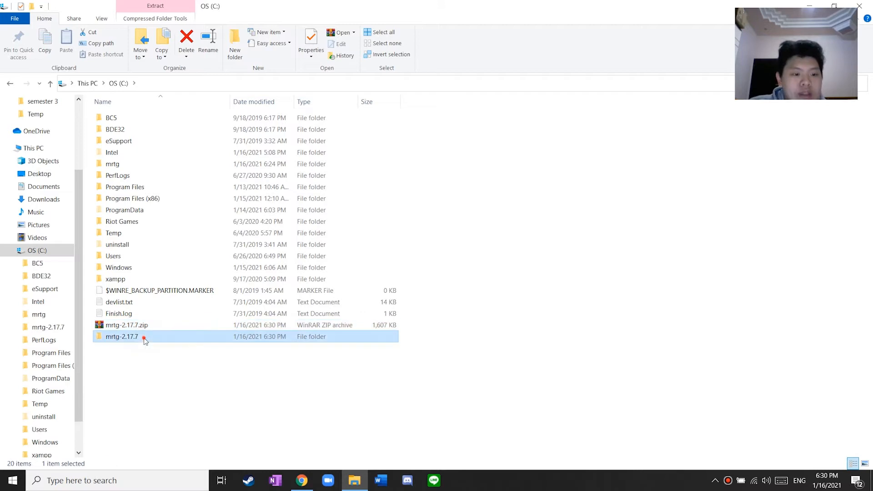
double_click(144, 337)
double_click(158, 117)
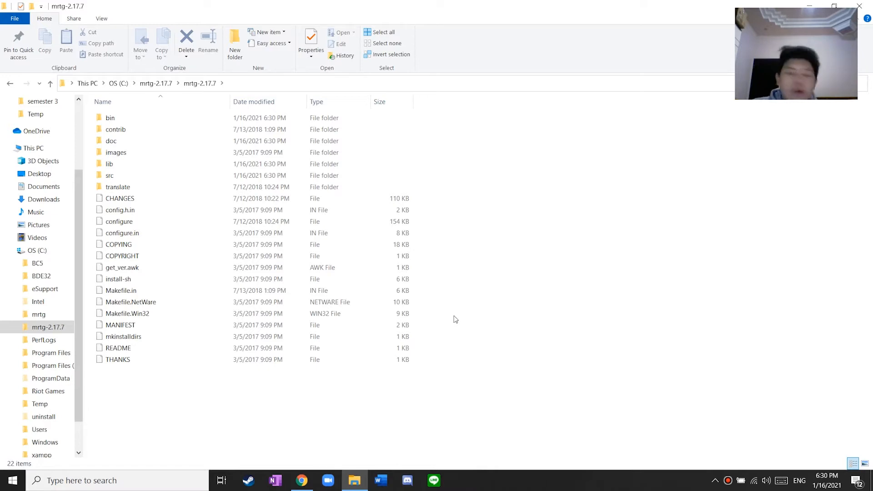
left_click(304, 482)
Save the ActivePerl-5.28.msi Windows installer from the ActiveState page into Downloads
left_click(194, 9)
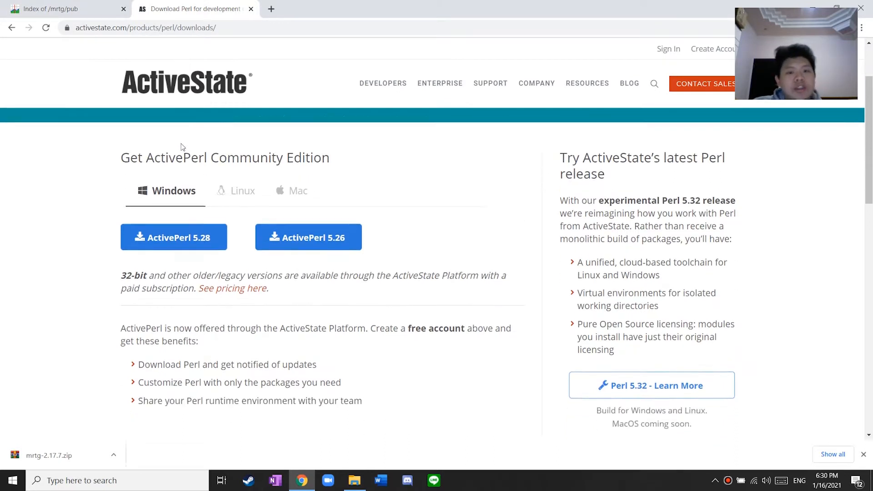
scroll(187, 330, "down", 2)
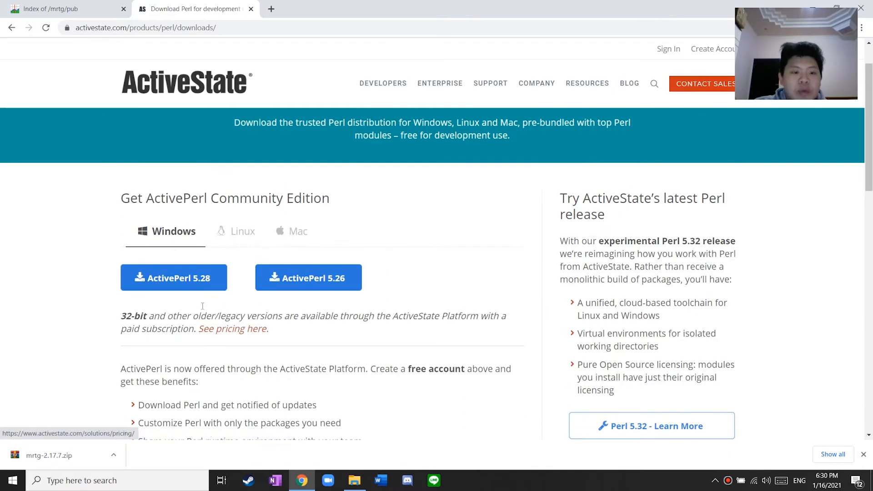
left_click(231, 232)
left_click(282, 233)
left_click(167, 231)
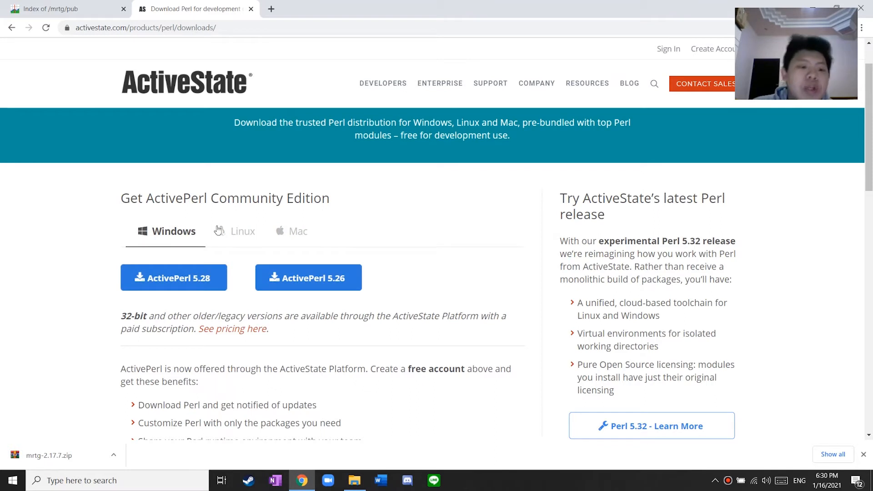
left_click(184, 285)
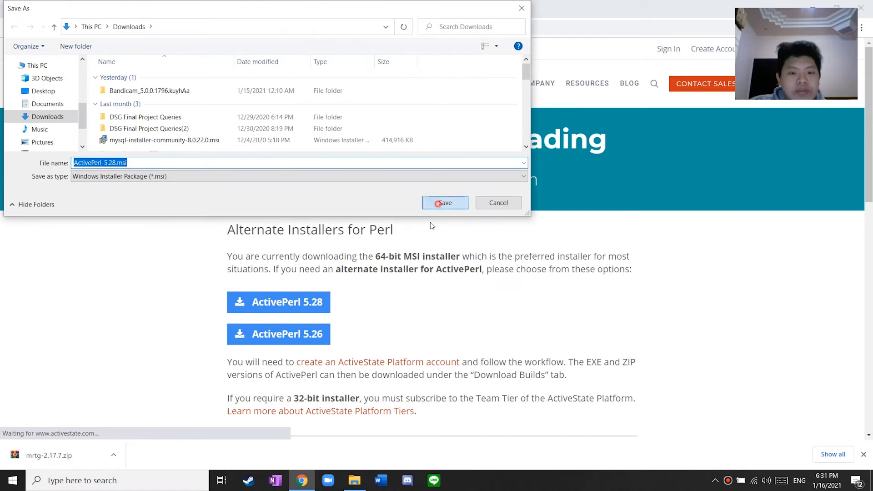
left_click(442, 201)
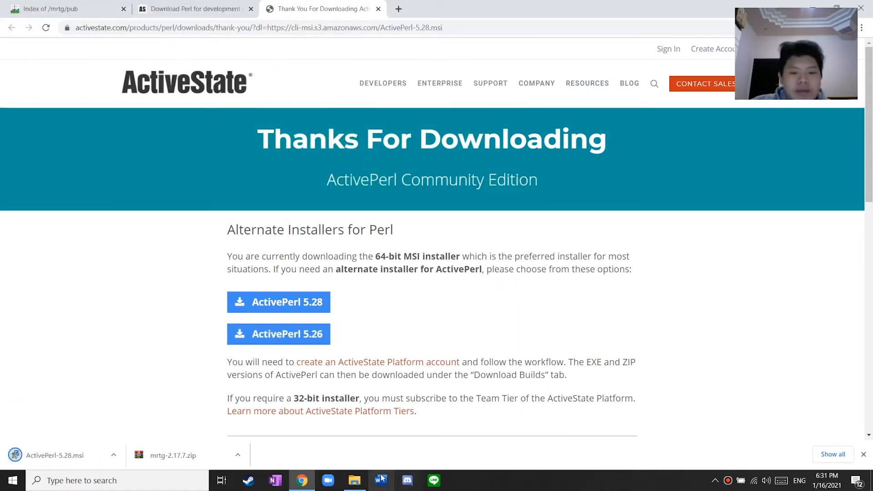
left_click(354, 485)
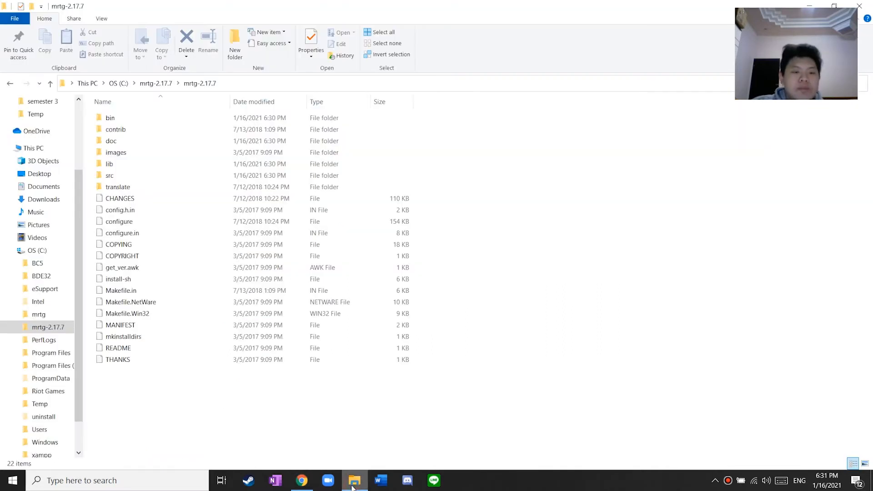
Run ActivePerl-5.28.msi, accept the license, install into C:\Perl64\, and finish the wizard
scroll(23, 153, "up", 3)
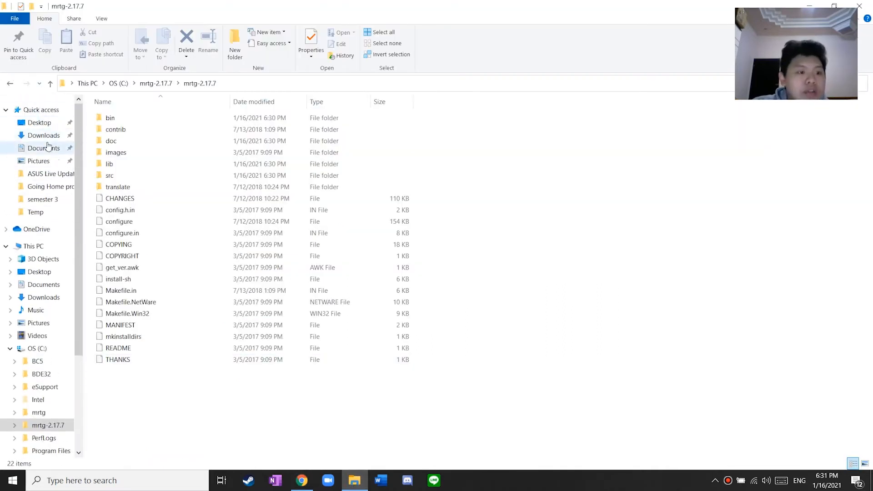
left_click(44, 135)
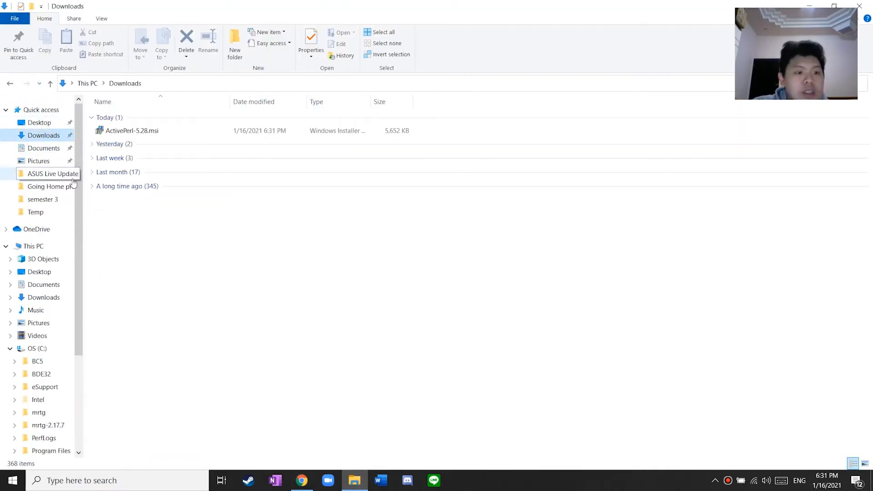
double_click(139, 133)
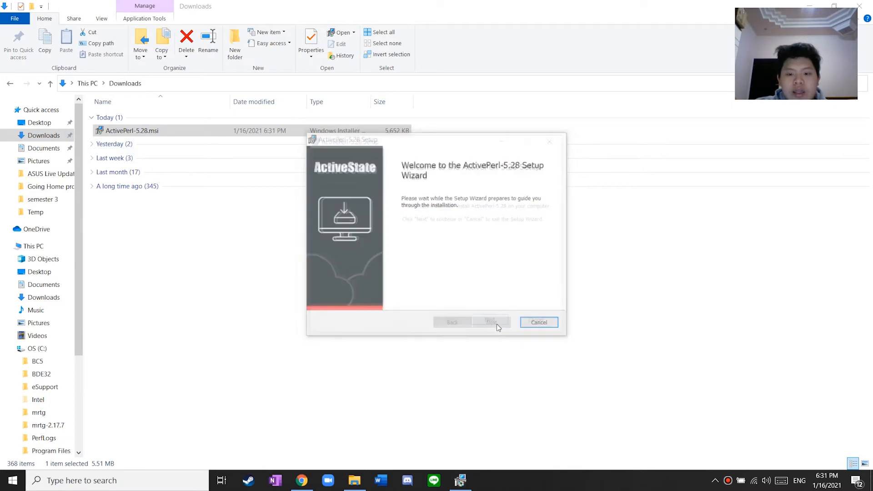
left_click(497, 324)
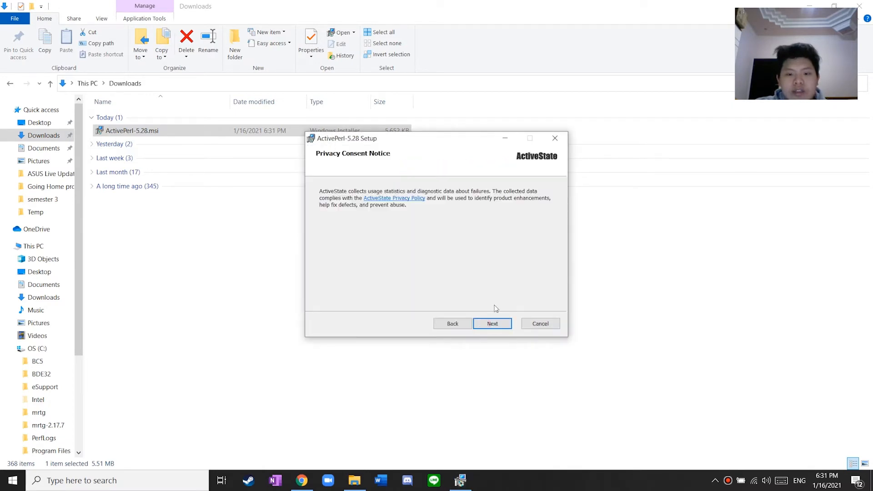
left_click(498, 323)
left_click(323, 298)
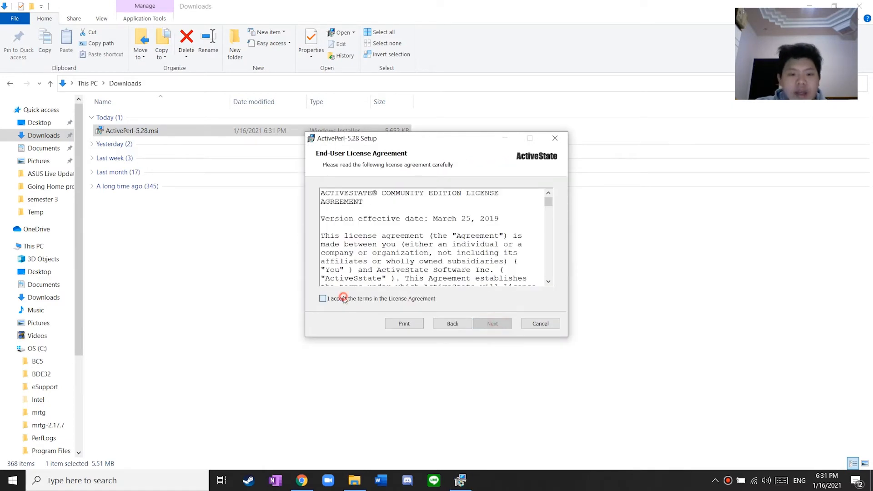
left_click(482, 327)
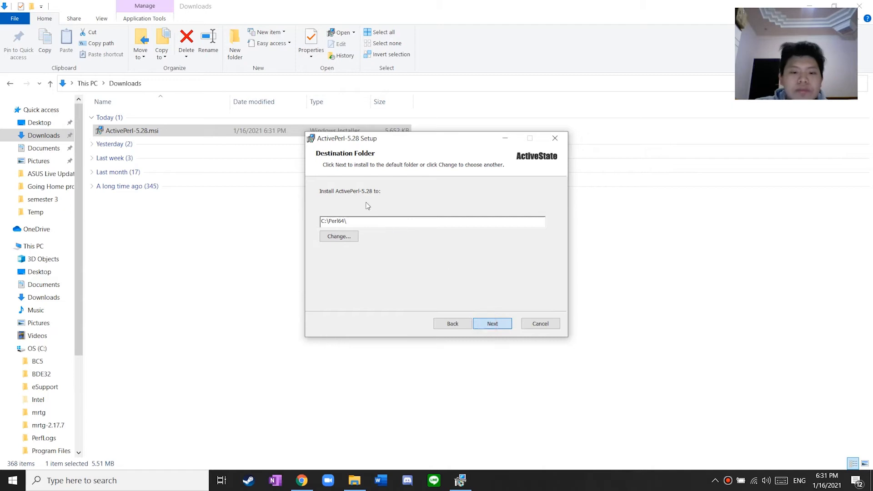
key("Return")
left_click(478, 323)
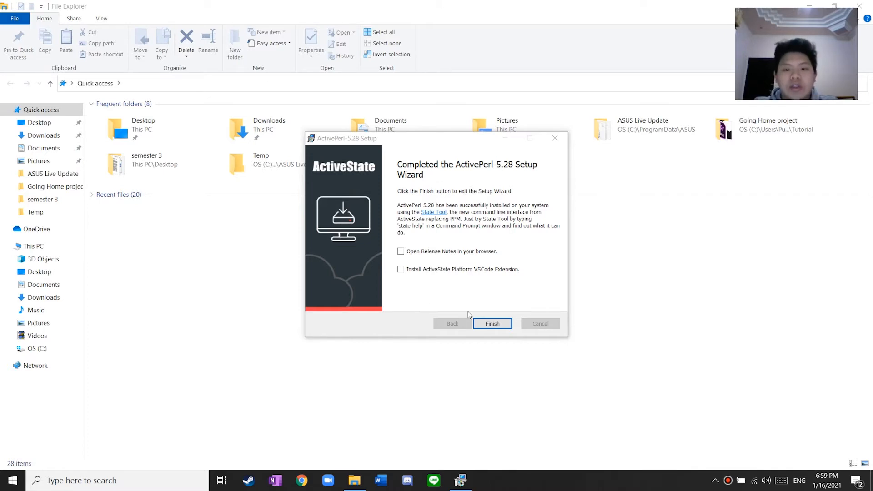
left_click(495, 324)
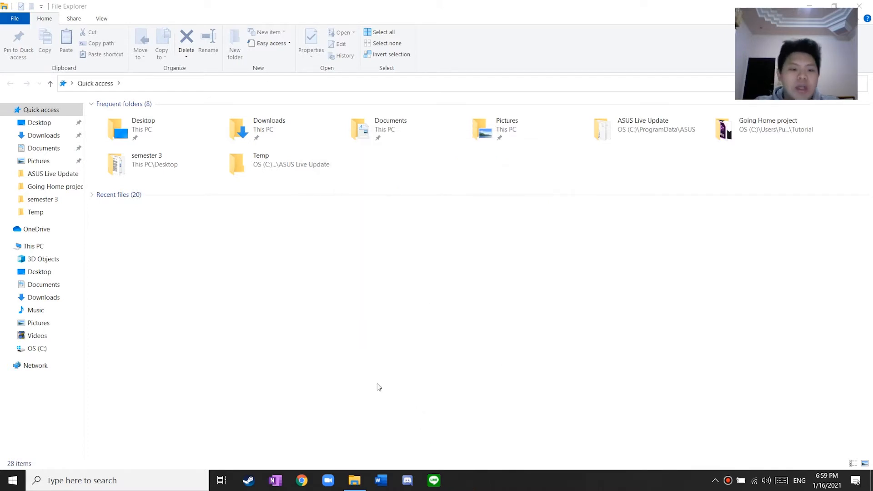
Search 'optional' and open the Manage optional features settings page
left_click(150, 482)
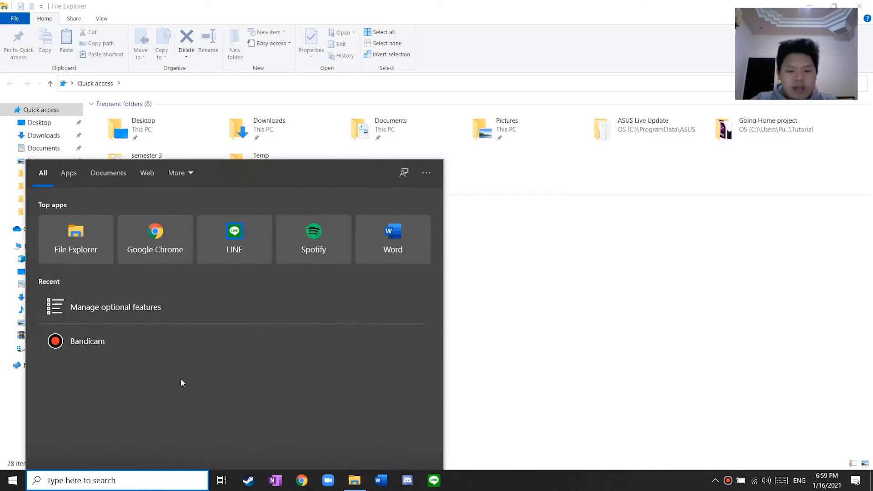
type("opriona")
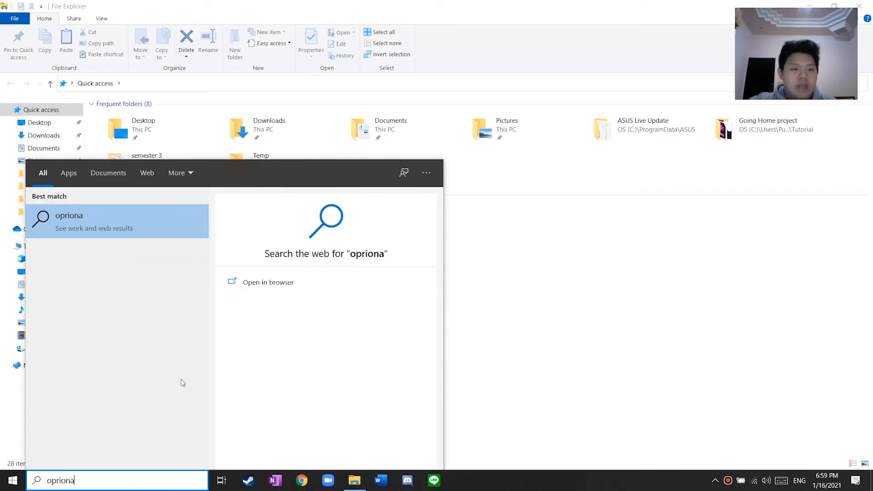
key("BackSpace")
key("BackSpace")
key("BackSpace")
key("BackSpace")
key("BackSpace")
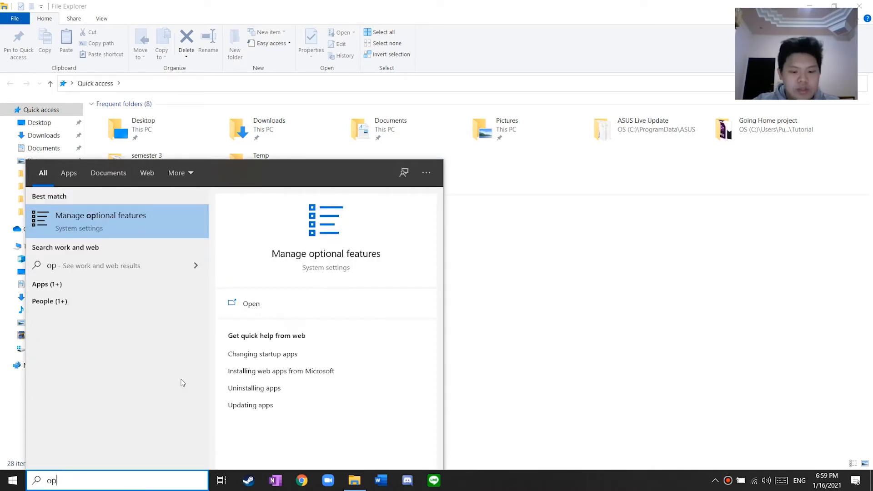
type("ti")
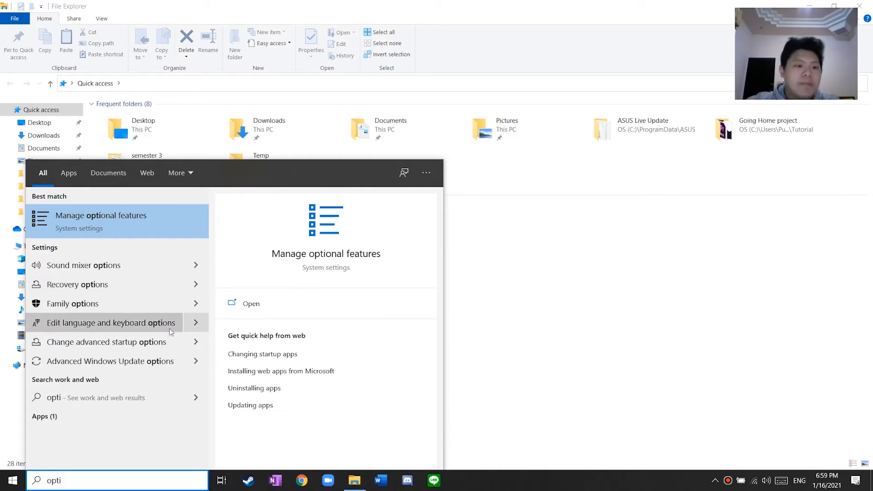
left_click(148, 217)
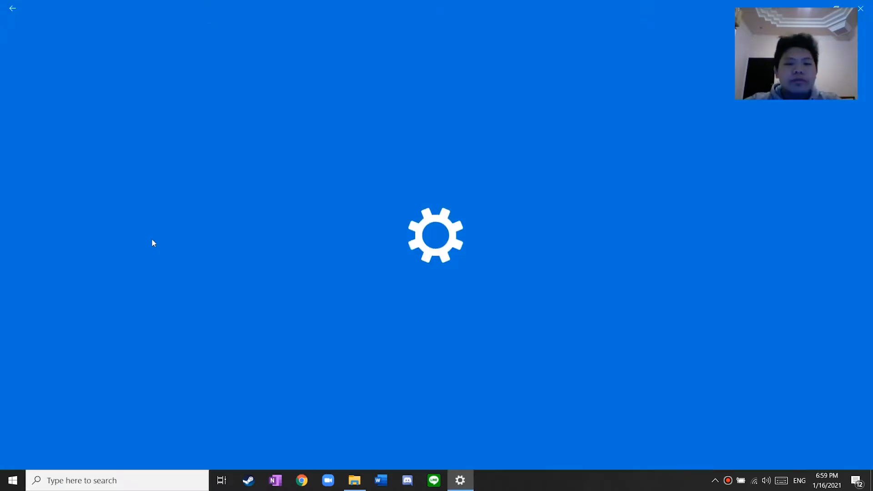
scroll(80, 191, "down", 3)
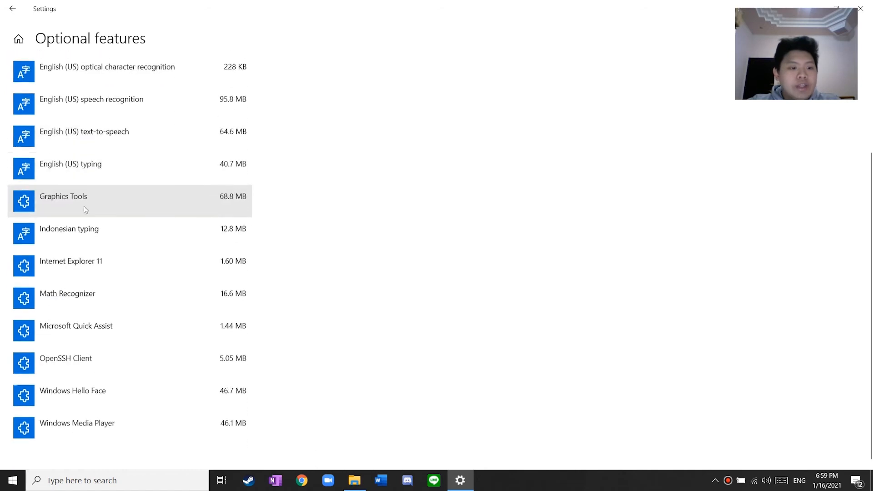
scroll(111, 176, "up", 3)
scroll(112, 168, "down", 3)
scroll(114, 168, "up", 3)
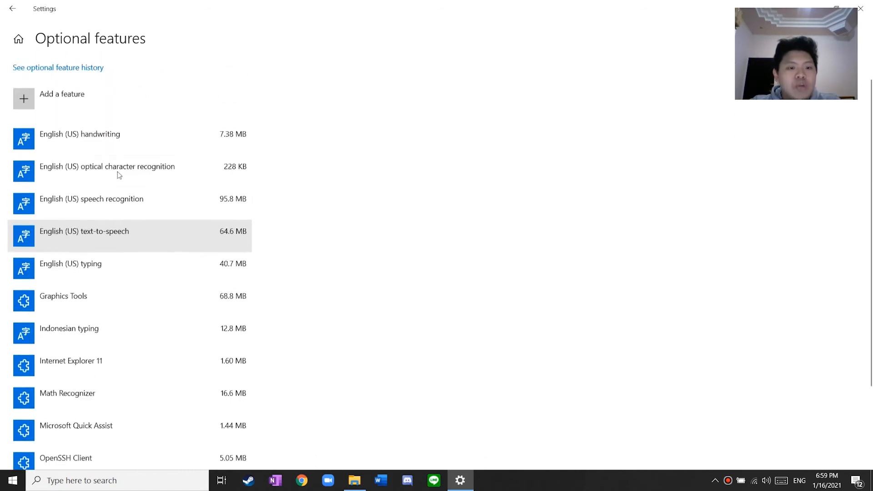
scroll(117, 197, "down", 3)
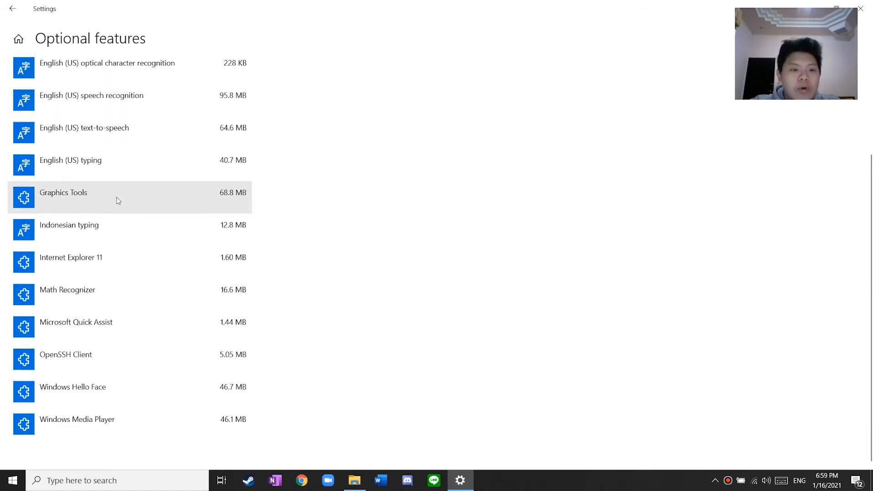
scroll(117, 197, "up", 3)
scroll(116, 190, "down", 3)
scroll(116, 191, "up", 3)
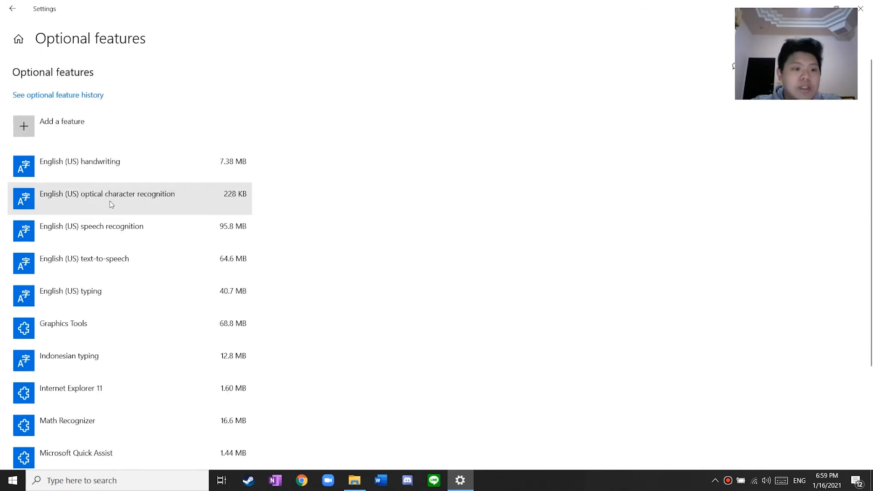
scroll(111, 200, "down", 3)
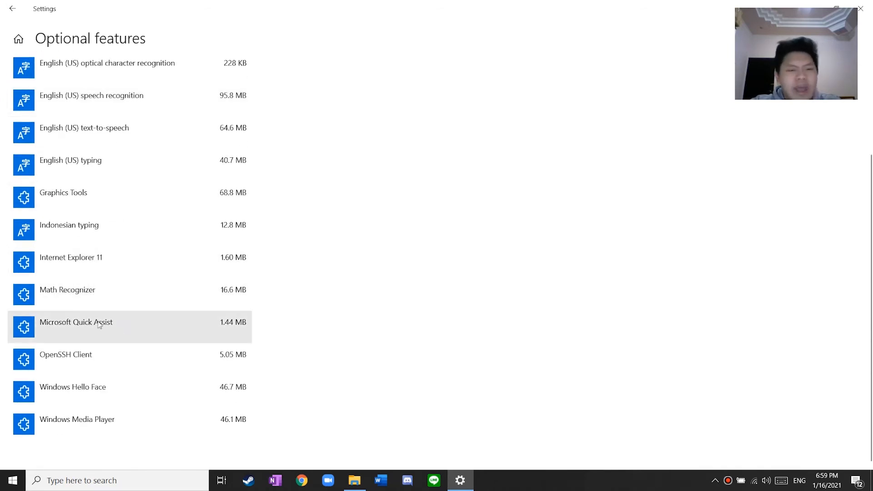
scroll(98, 324, "up", 3)
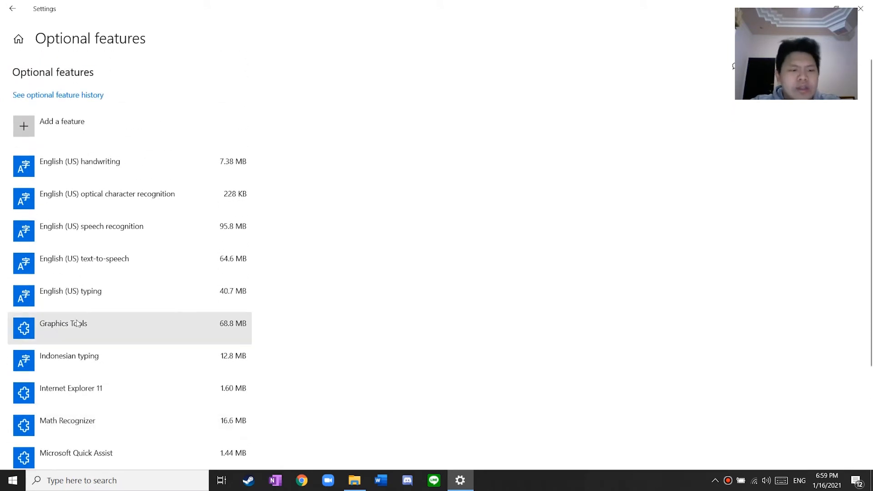
Install Simple Network Management Protocol (SNMP) from the Add a feature list
left_click(86, 124)
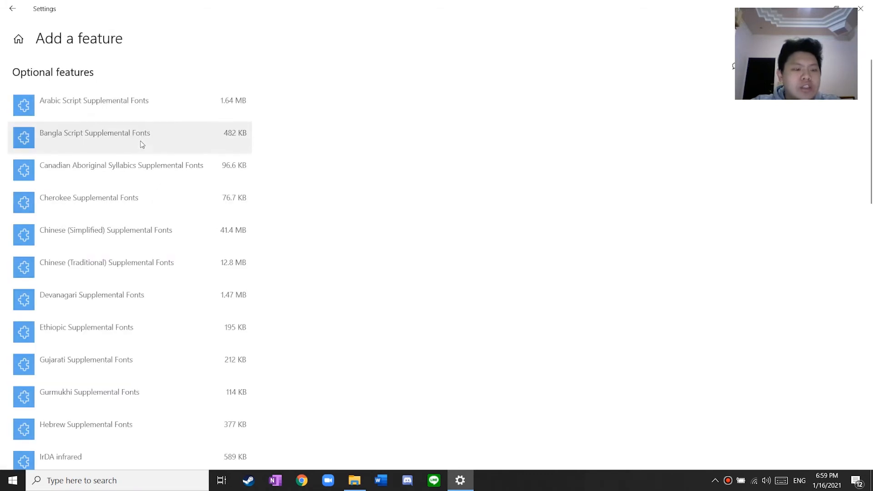
scroll(142, 144, "down", 10)
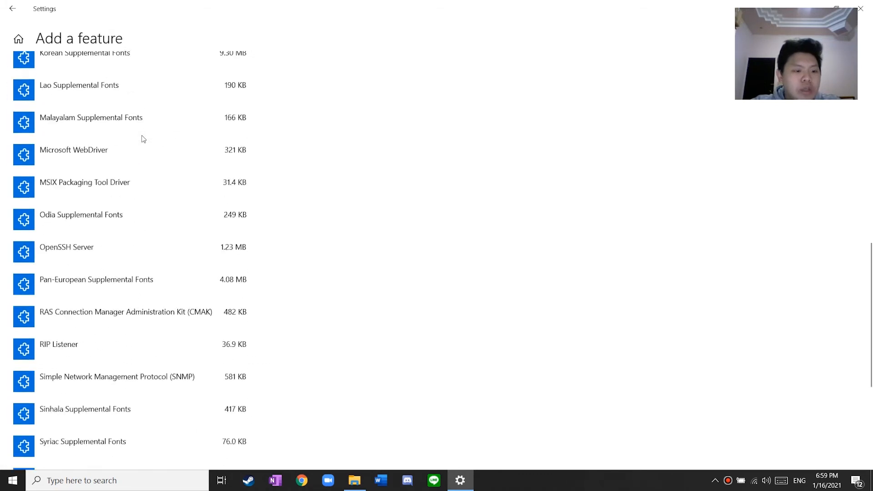
scroll(143, 138, "down", 5)
left_click(142, 158)
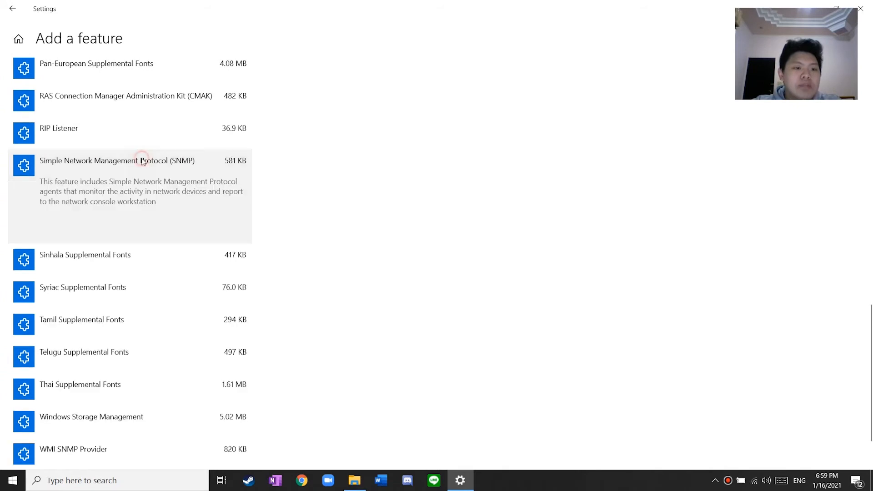
scroll(105, 191, "up", 2)
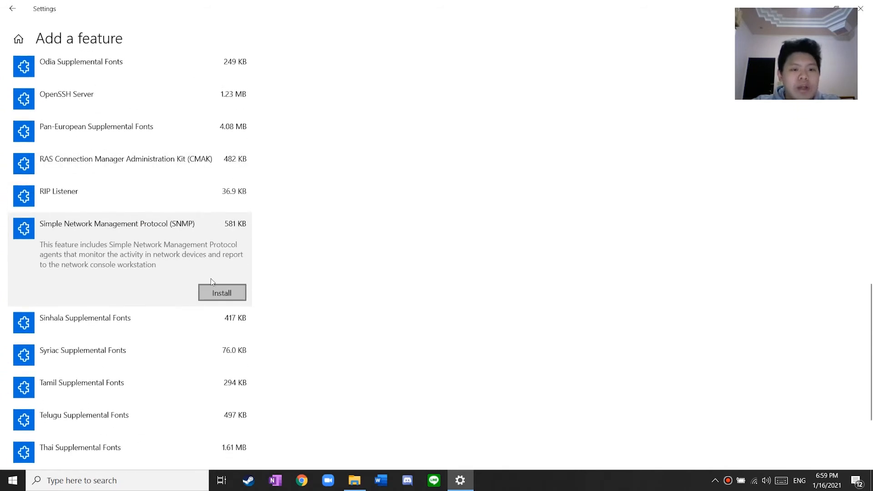
left_click(220, 293)
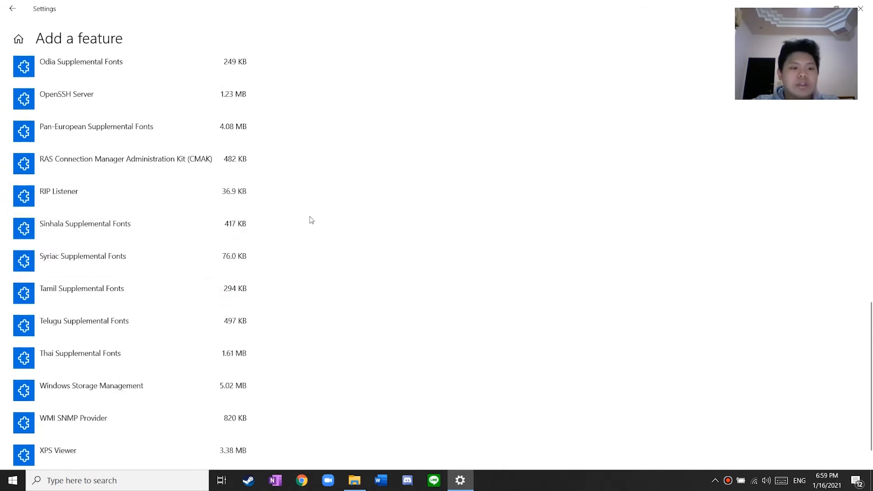
scroll(146, 176, "up", 4)
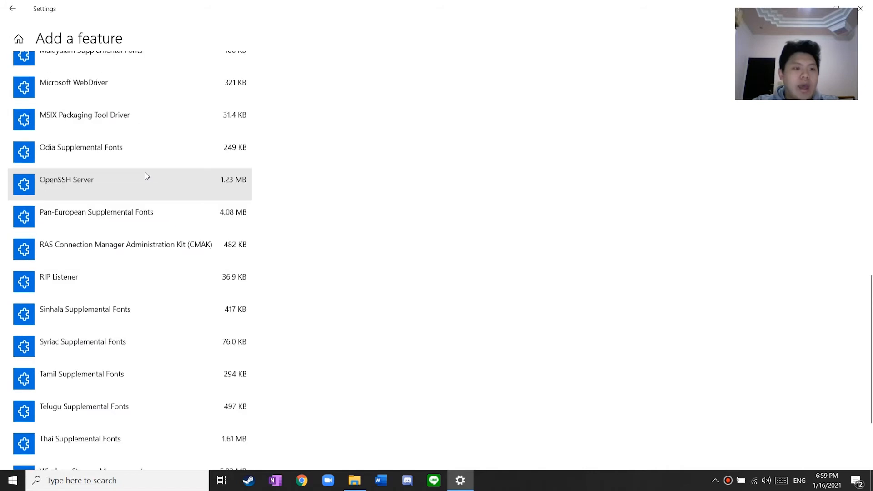
left_click(13, 9)
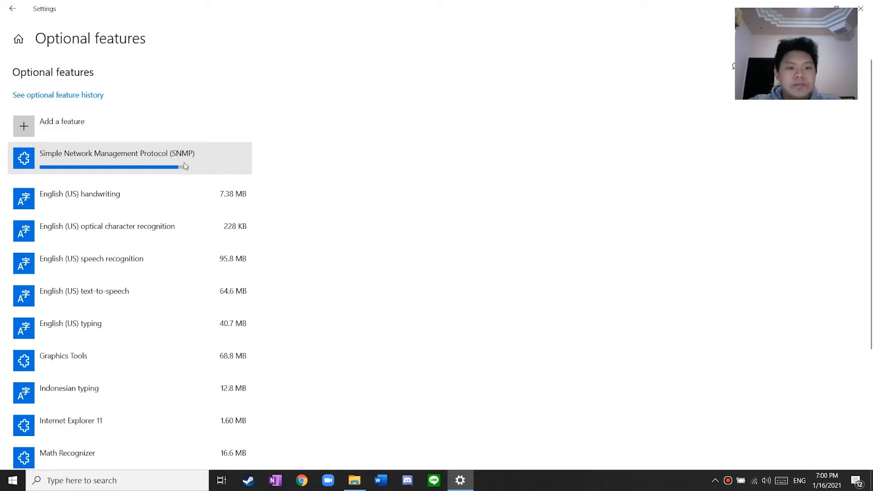
Check the installed optional features list until SNMP appears at 1.07 MB
scroll(201, 160, "down", 3)
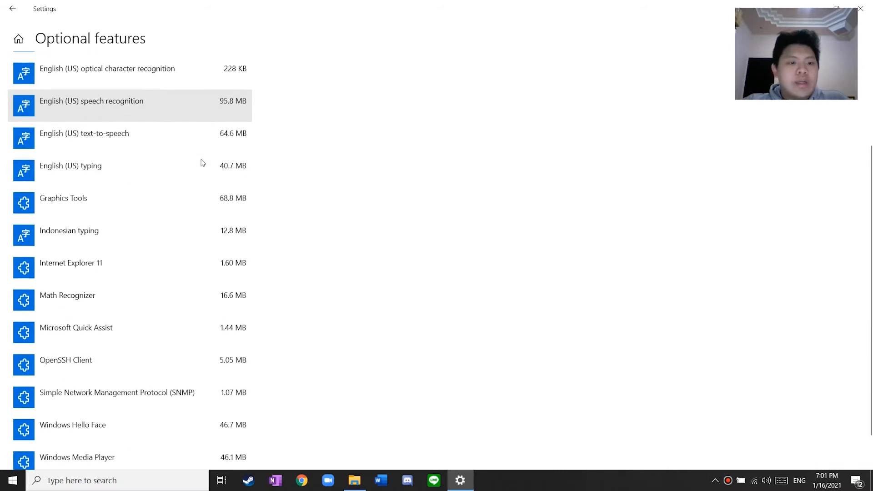
scroll(216, 357, "up", 3)
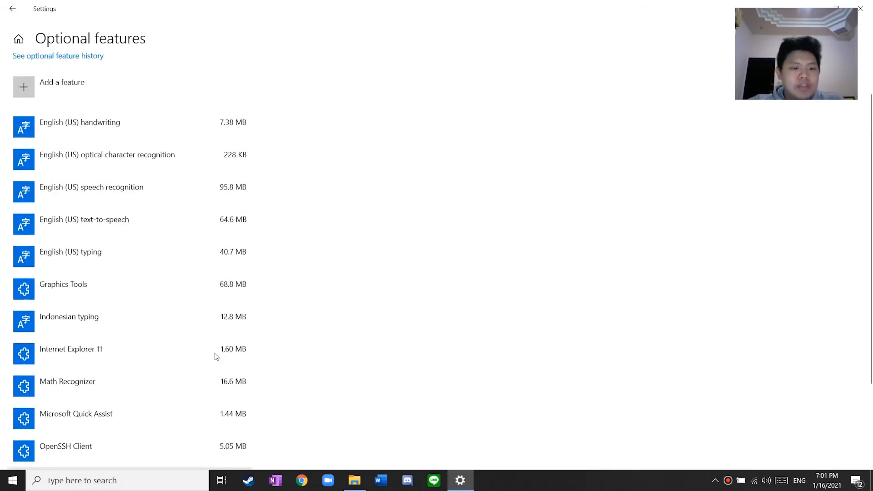
scroll(236, 403, "down", 3)
scroll(179, 357, "up", 3)
scroll(109, 124, "down", 3)
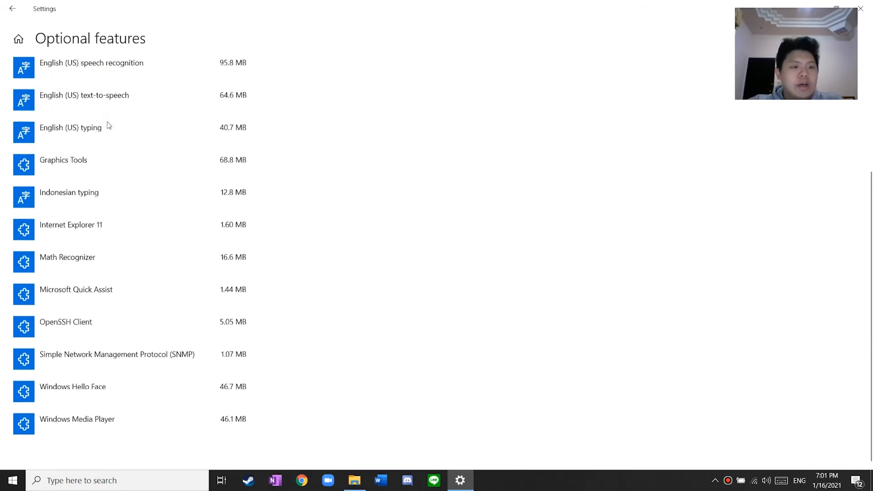
scroll(103, 92, "up", 3)
scroll(103, 93, "down", 3)
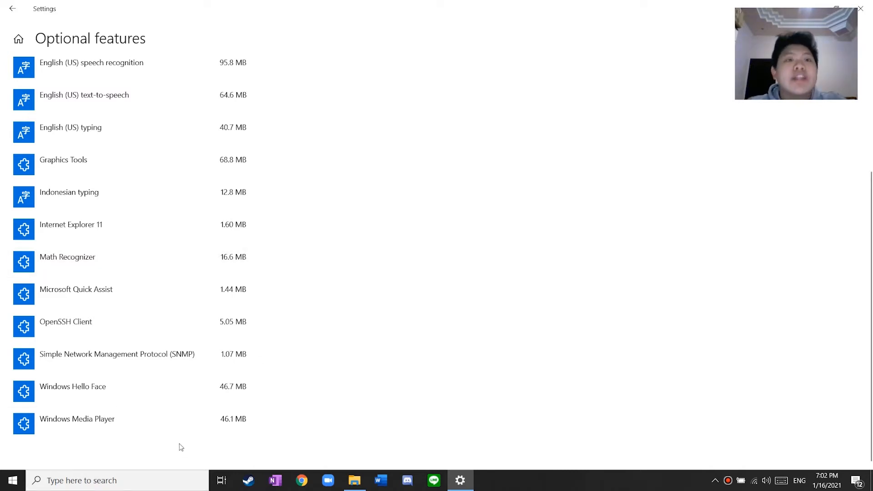
Open Control Panel via 'control' and launch Services from System and Security > Administrative Tools
left_click(160, 482)
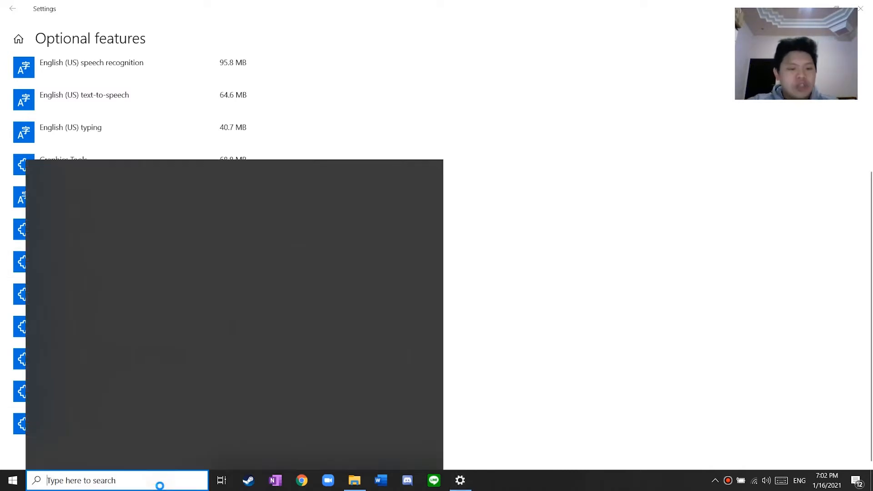
type("control")
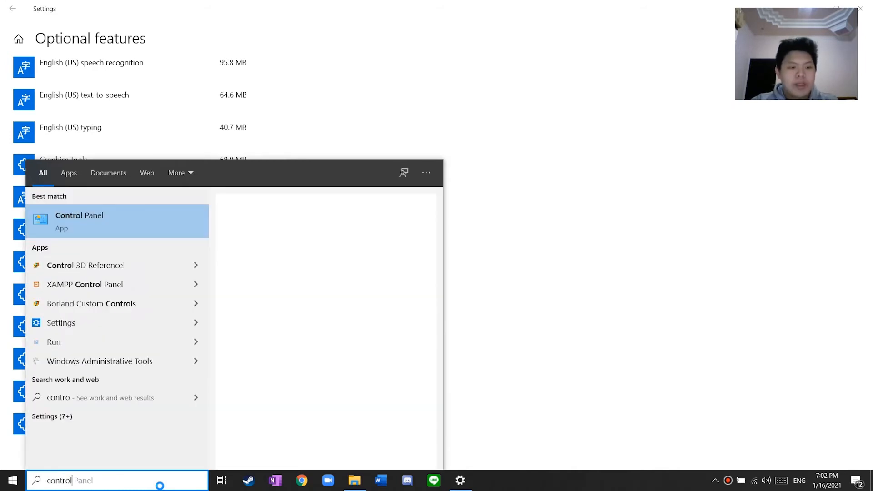
key("Return")
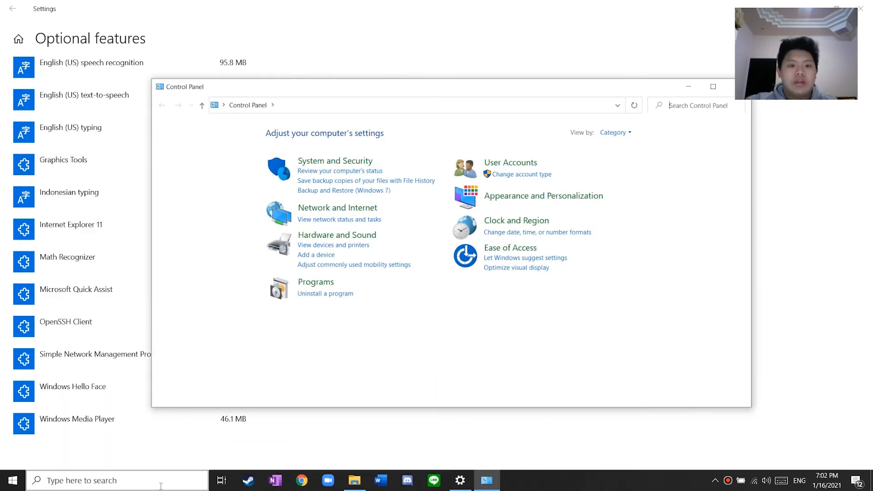
left_click(335, 164)
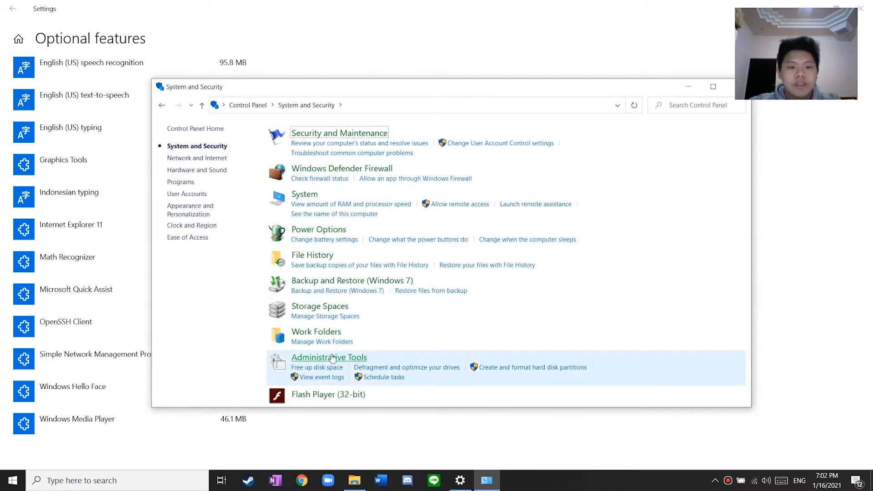
left_click(341, 358)
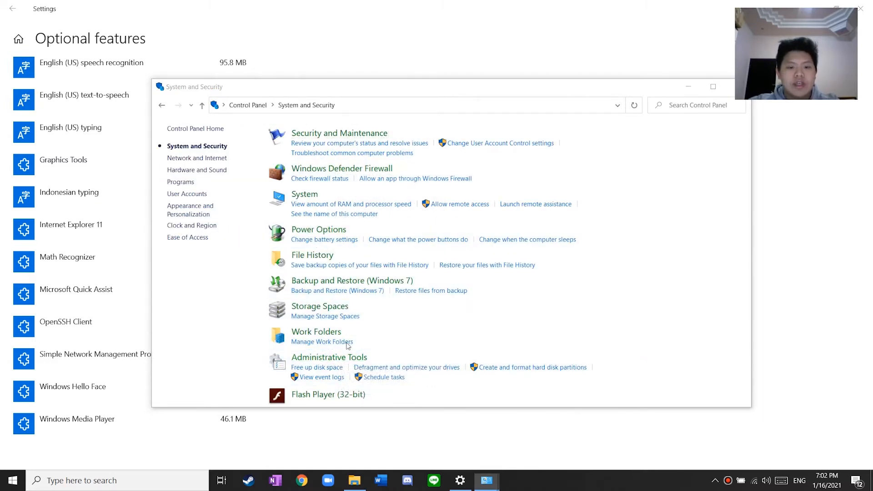
scroll(337, 300, "down", 1)
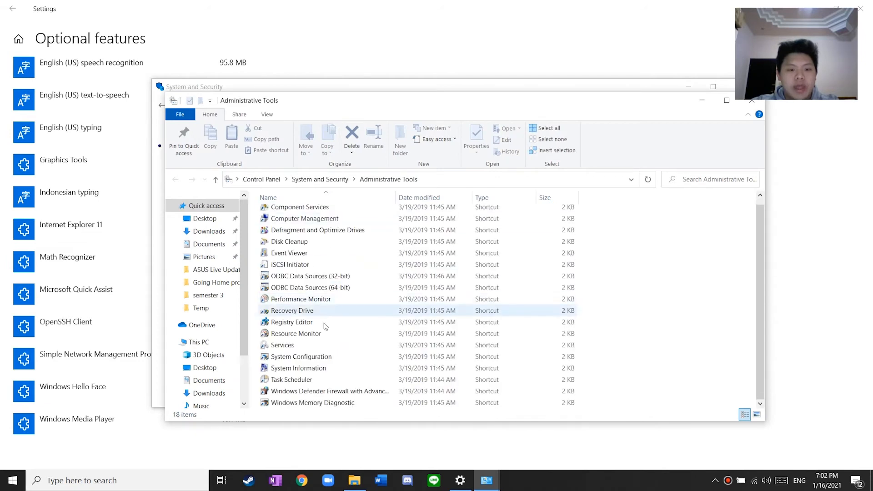
left_click(305, 346)
double_click(305, 347)
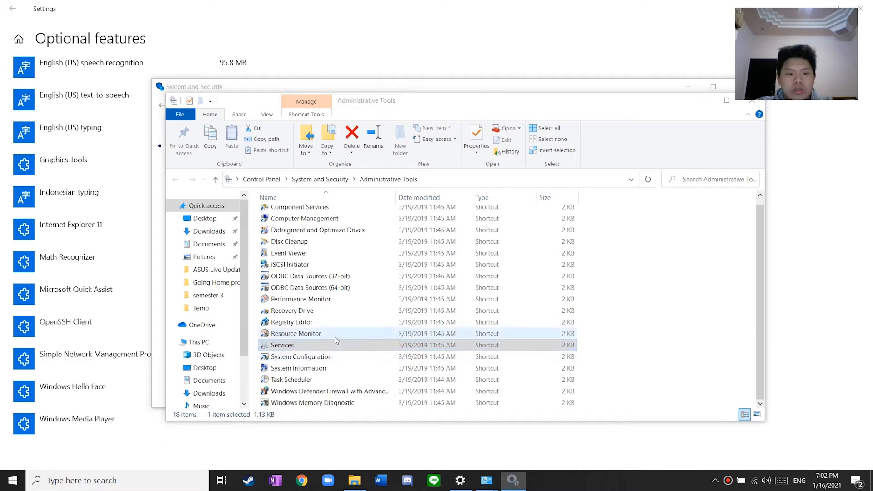
left_click(585, 44)
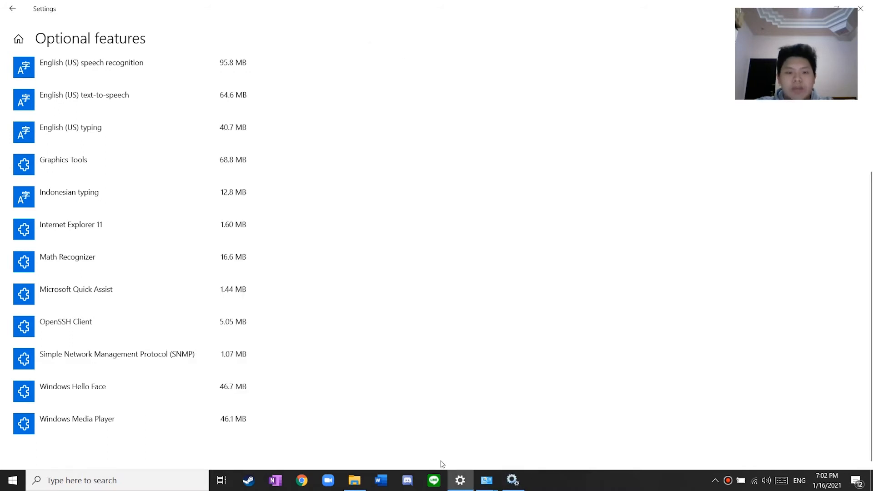
Move the Services window aside and close the Settings window
left_click(513, 480)
left_click_drag(534, 56, 313, 63)
left_click_drag(488, 15, 387, 38)
left_click(548, 37)
Scroll the Services list down and select SNMP Service to view its description
scroll(444, 244, "down", 2)
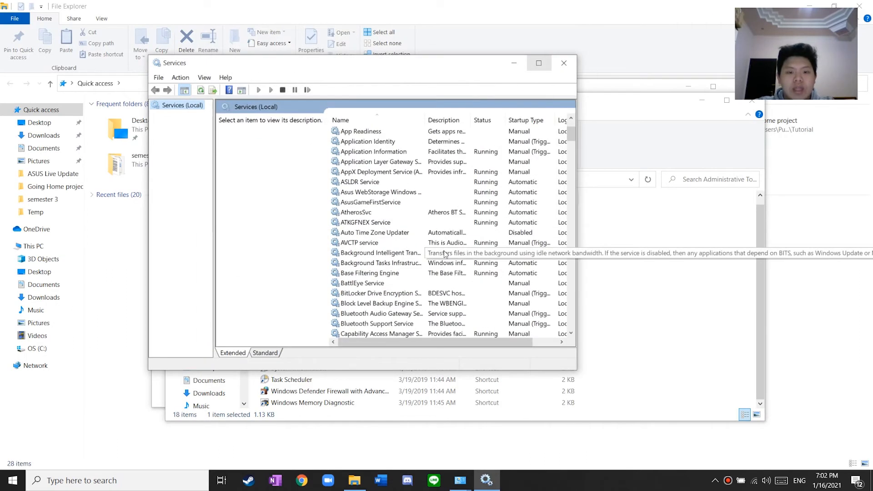
scroll(443, 244, "down", 3)
scroll(443, 244, "down", 20)
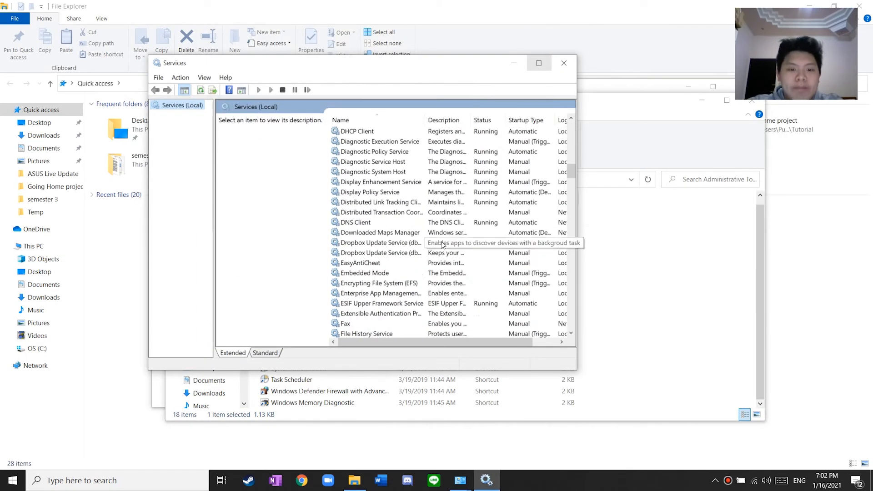
scroll(444, 244, "down", 20)
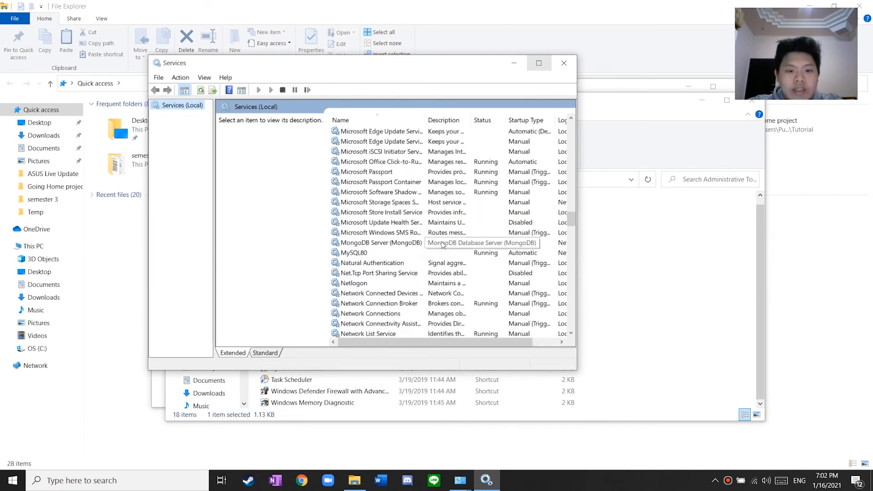
scroll(443, 245, "down", 5)
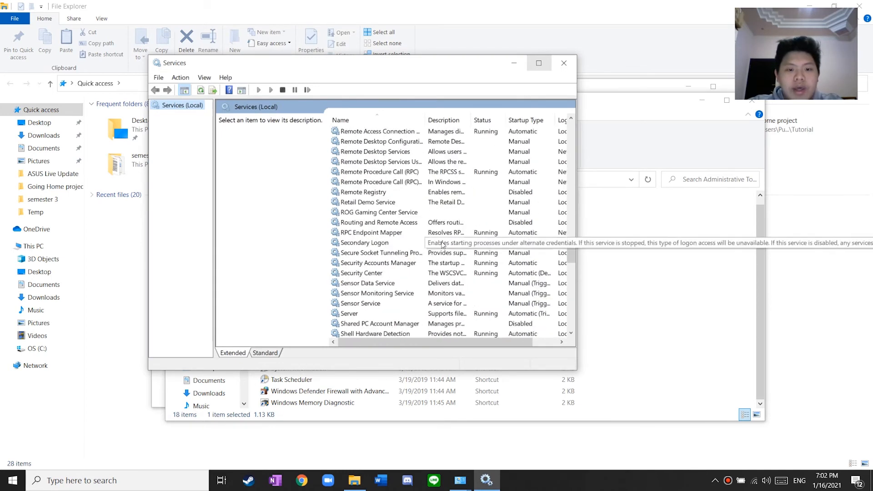
scroll(365, 235, "down", 2)
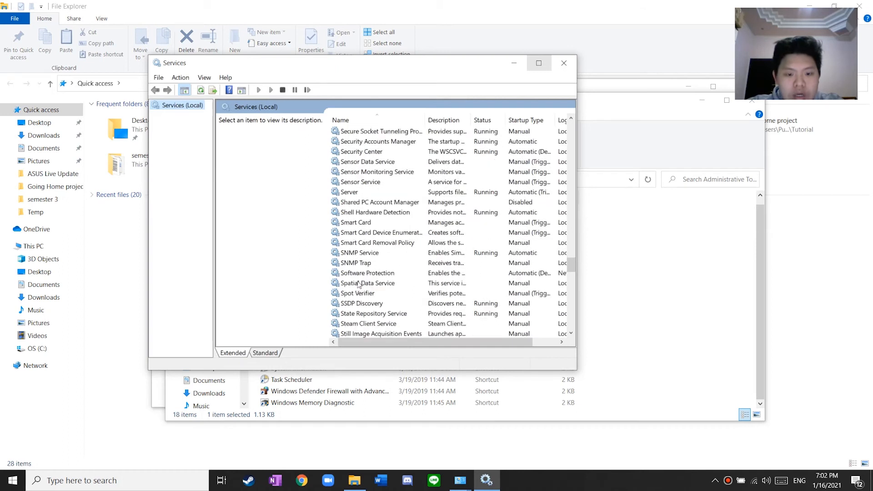
left_click(359, 255)
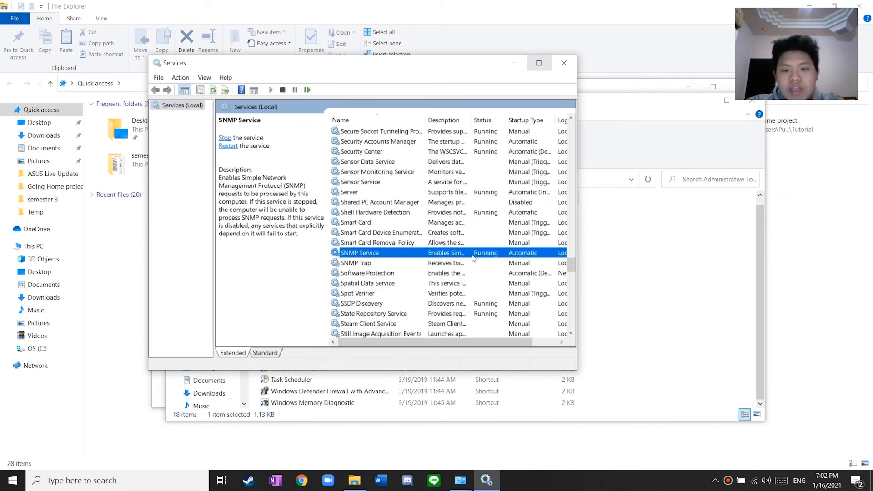
Add 'public' as a trap community in SNMP Service Properties' Traps tab
double_click(367, 254)
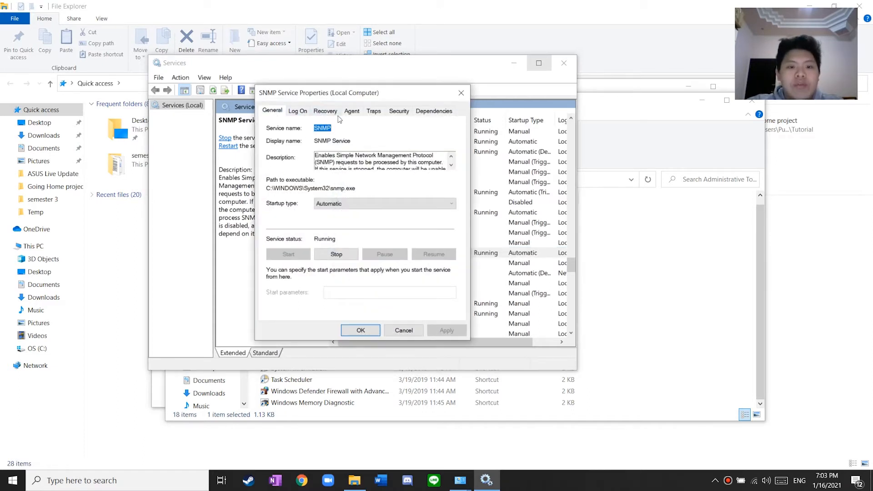
left_click(375, 112)
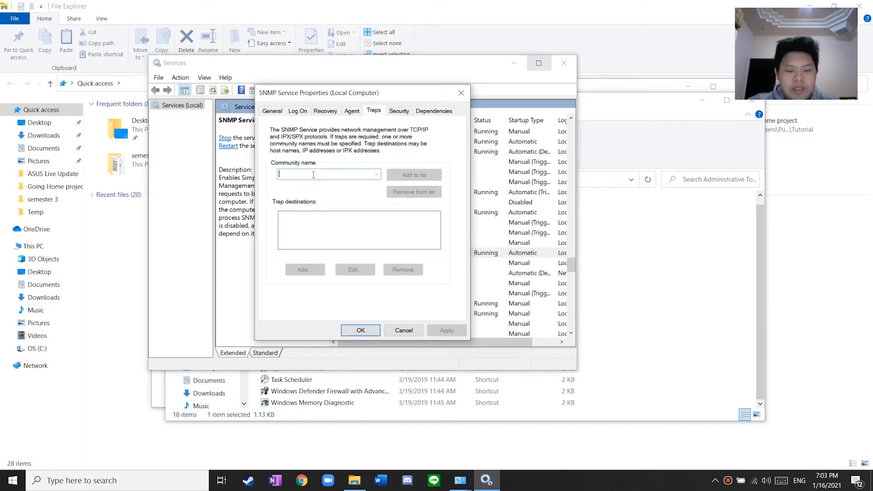
type("publi")
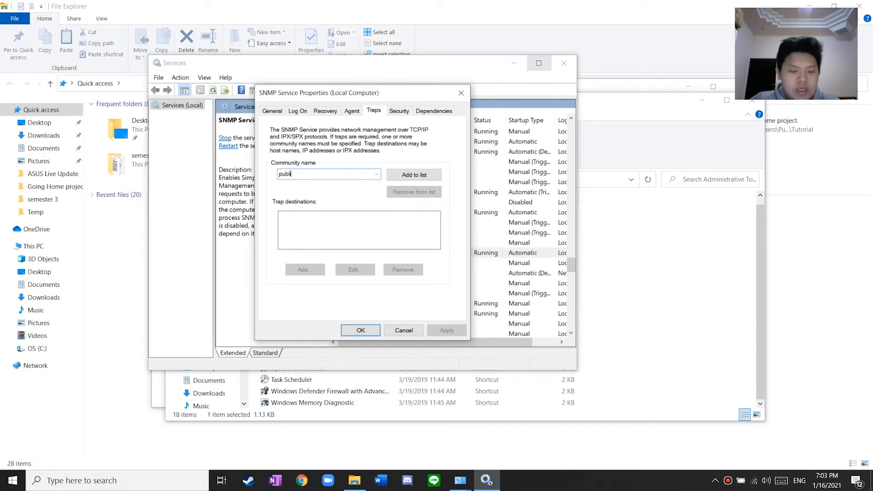
type("c")
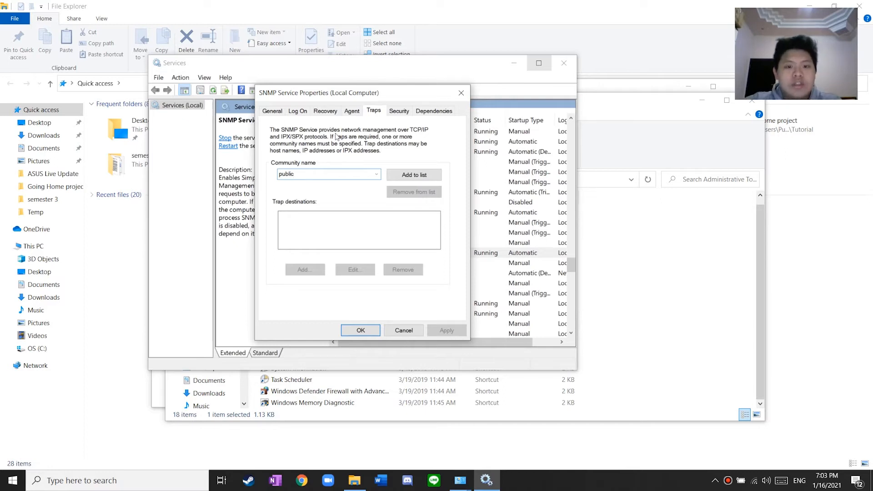
left_click(410, 175)
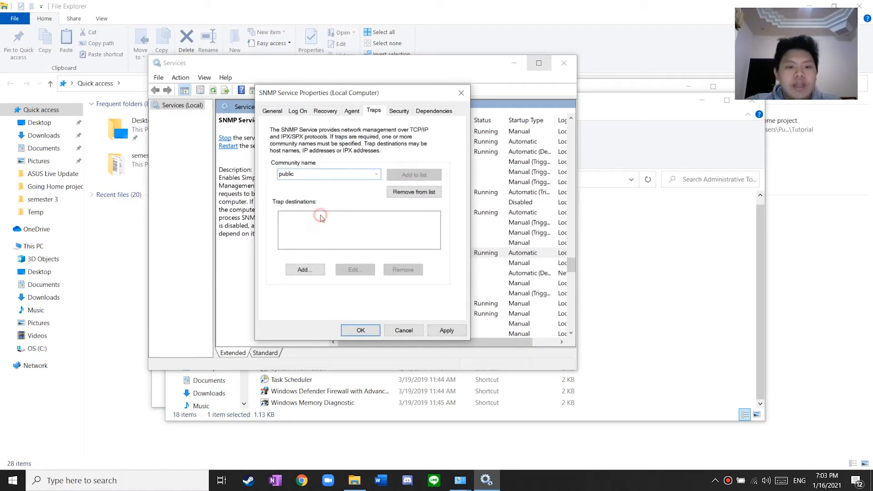
Add 127.0.0.1 as the trap destination
left_click(295, 215)
left_click(313, 270)
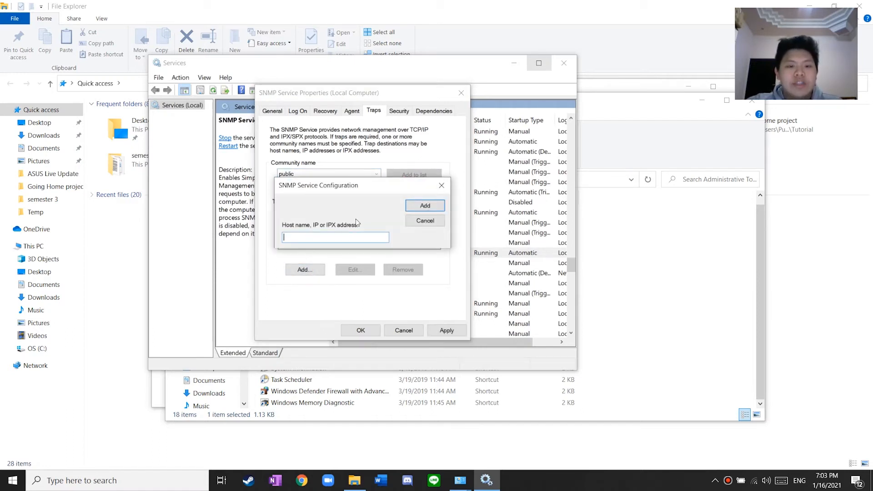
type("127")
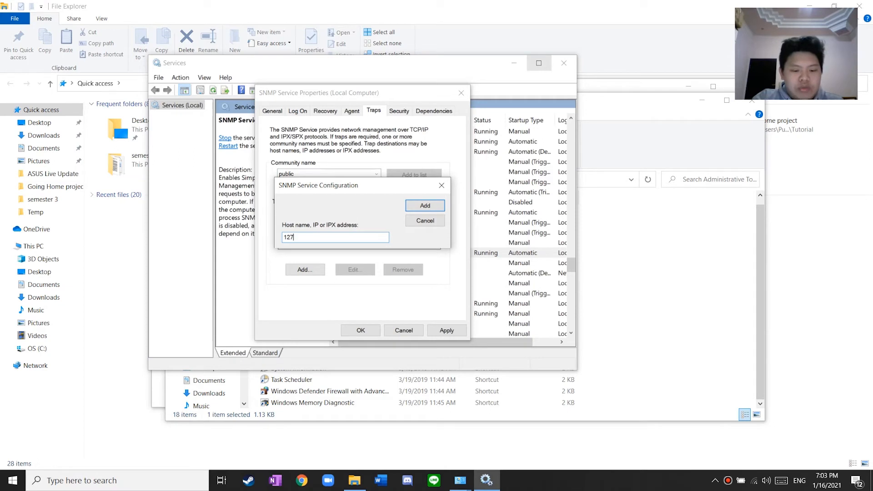
type(".0")
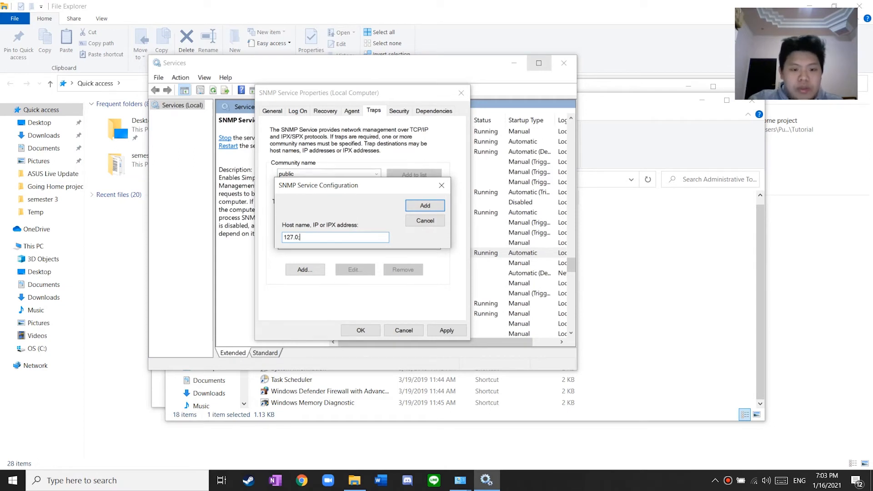
type(".0.1")
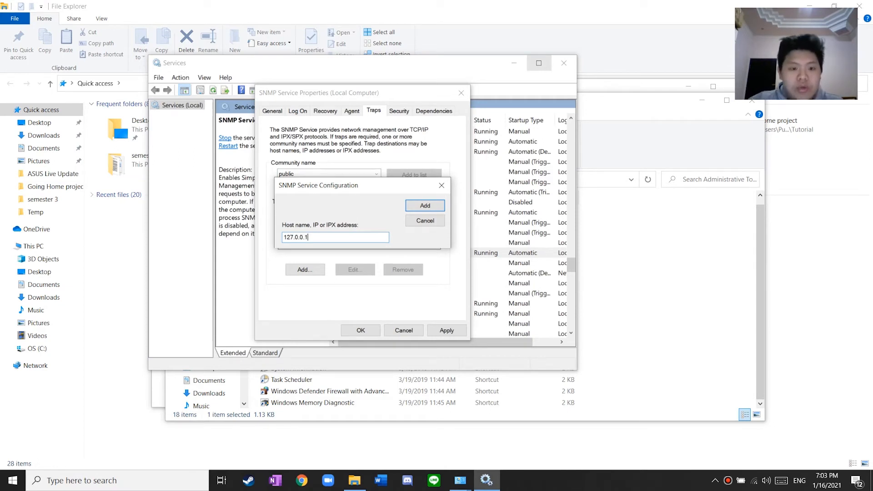
key("Return")
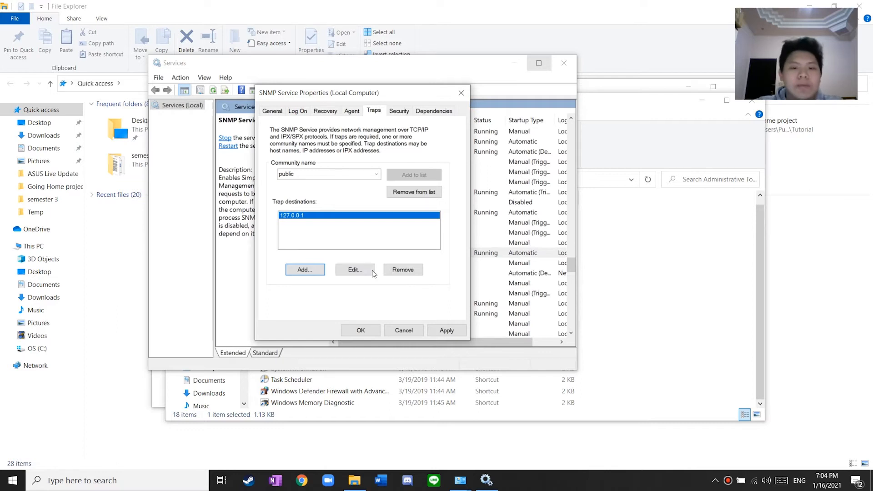
On the Security tab, add public as a READ ONLY community and accept packets only from listed hosts
left_click(399, 112)
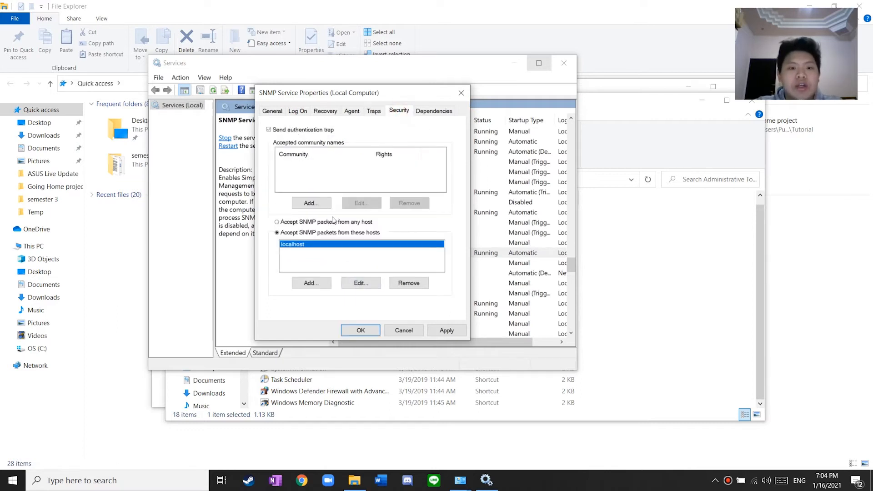
left_click(321, 204)
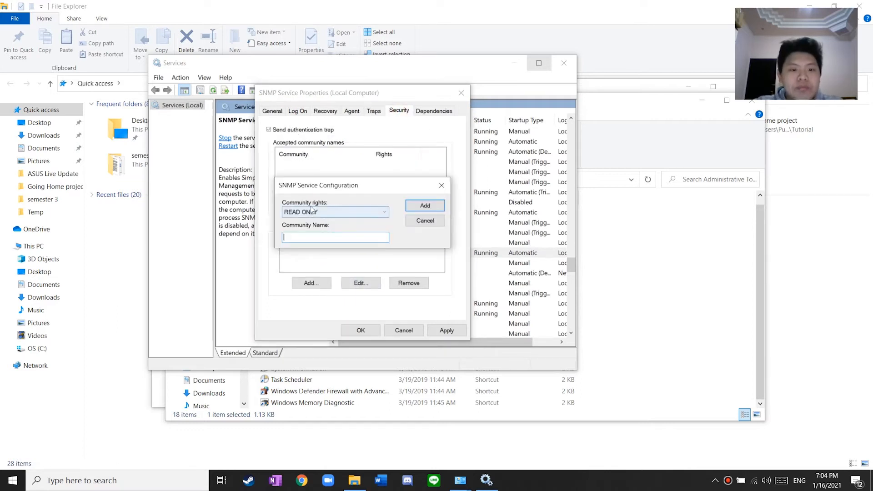
left_click(316, 238)
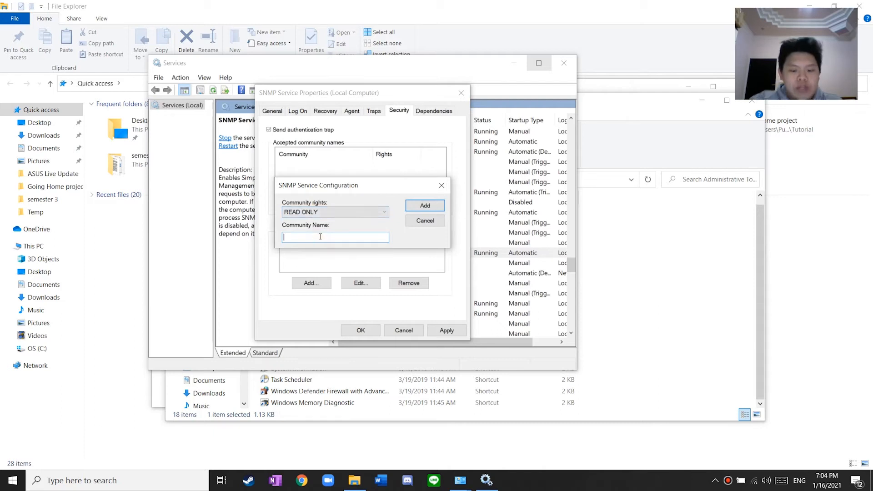
type("public")
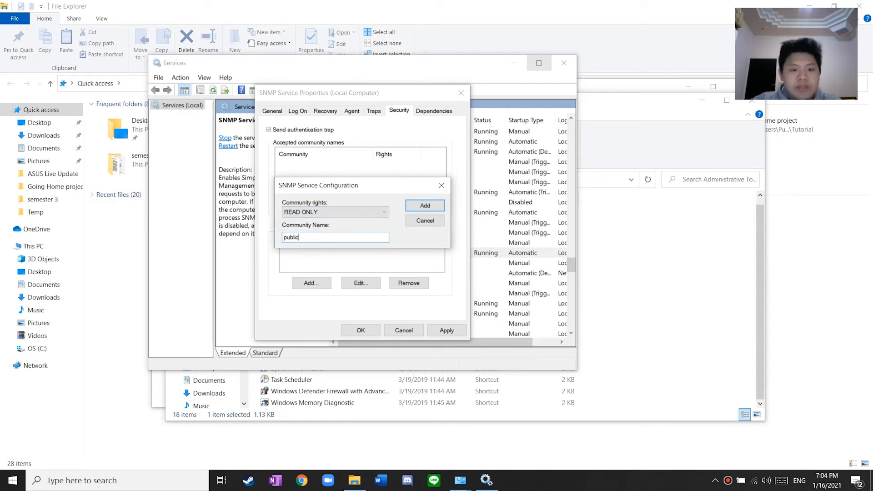
left_click(425, 205)
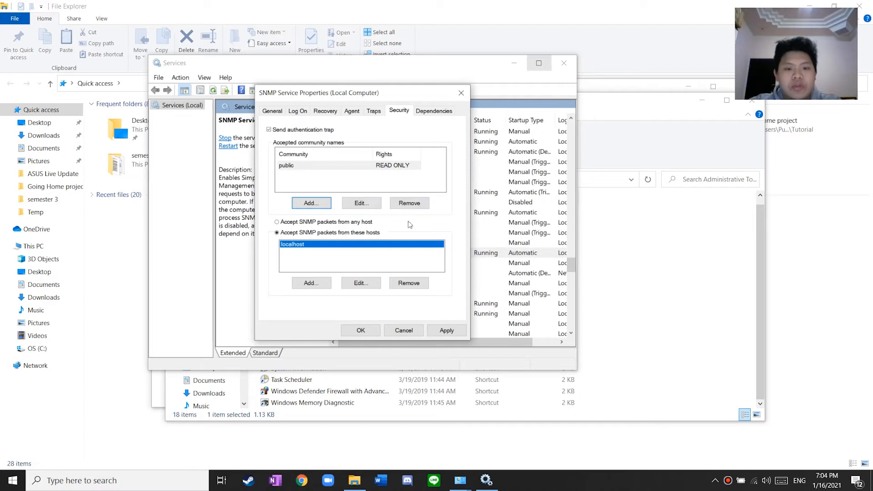
left_click(292, 223)
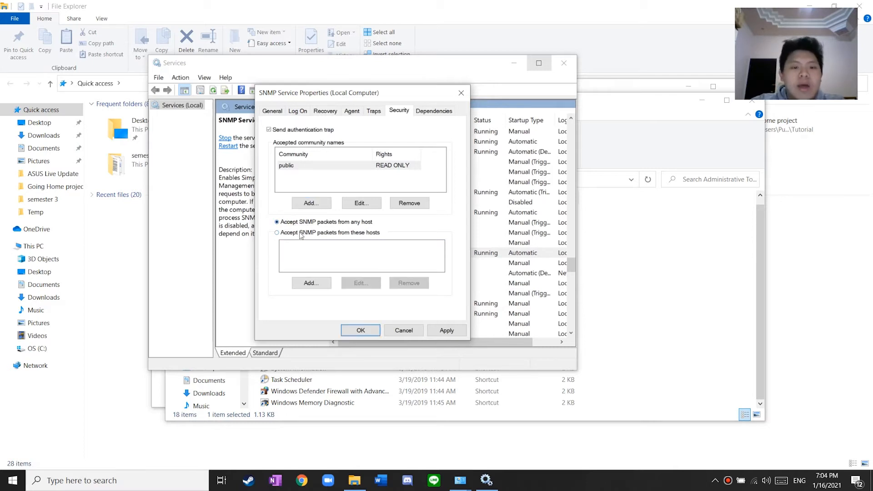
left_click(299, 234)
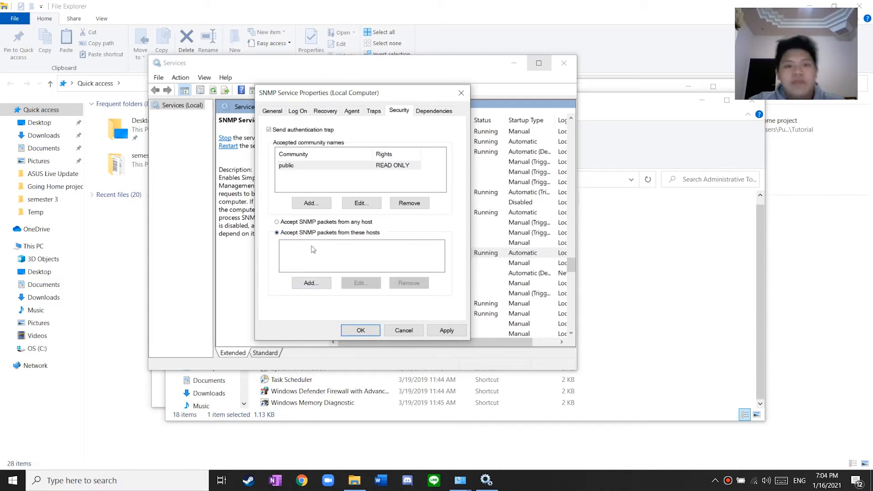
Add localhost as the accepted SNMP host, then apply and close SNMP Service Properties
left_click(311, 283)
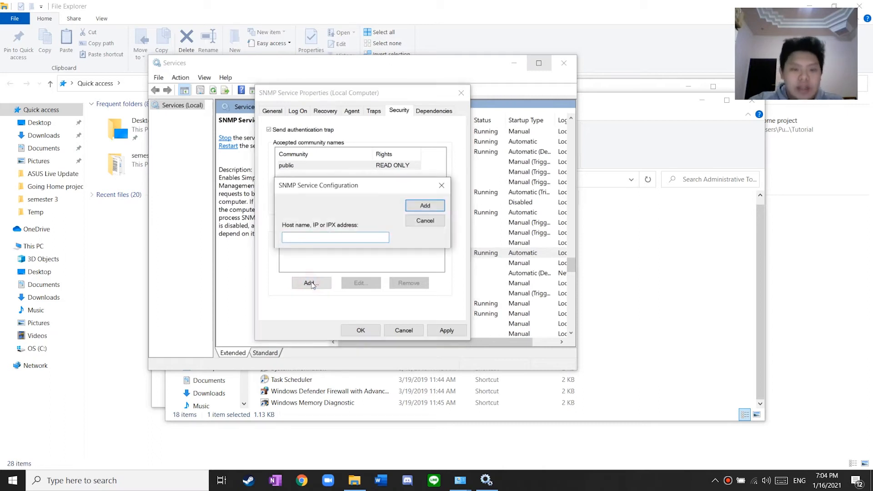
type("localhost")
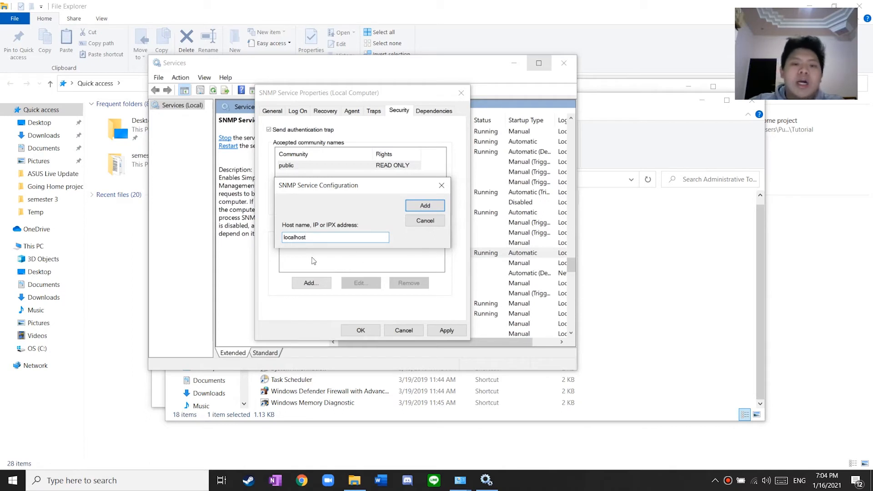
left_click(432, 205)
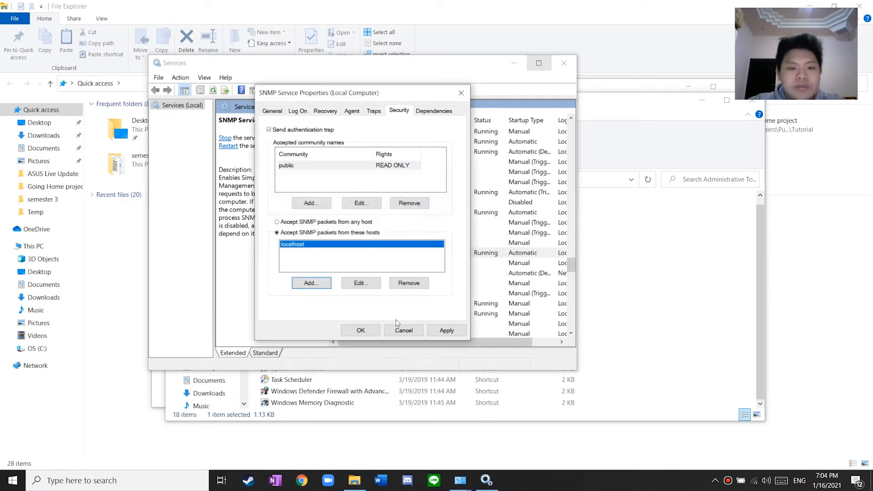
left_click(446, 330)
left_click(360, 330)
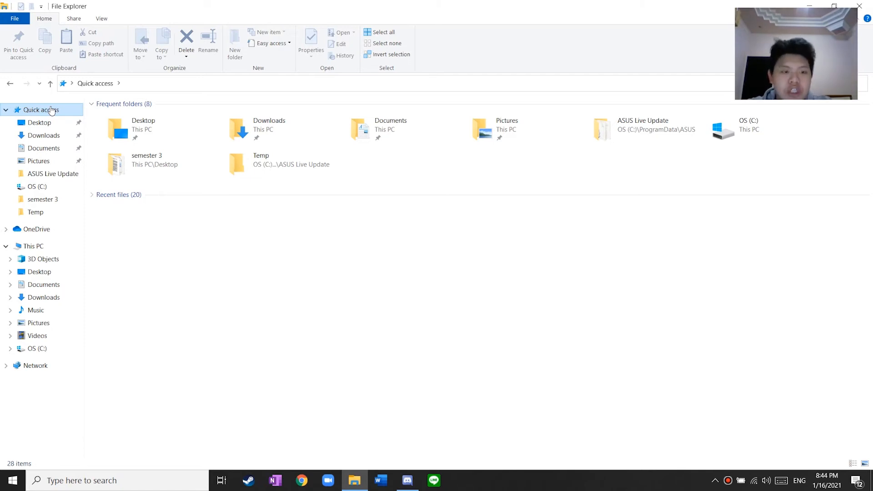
On the OS (C:) drive, make a new folder named output_mrtg and check that it is empty
left_click(53, 187)
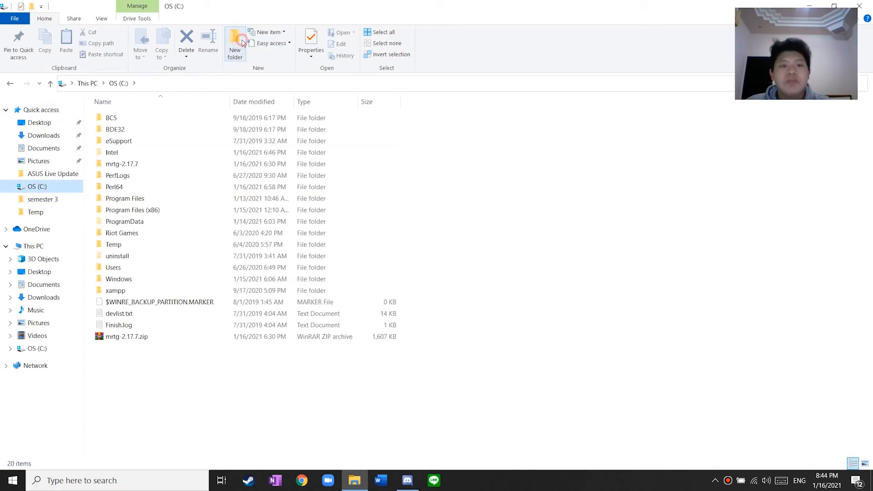
left_click(241, 44)
type("ou")
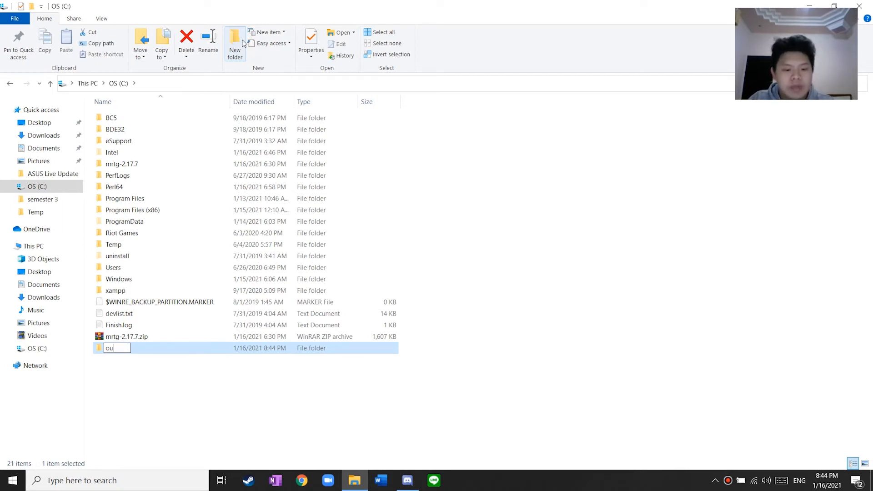
type("tput_")
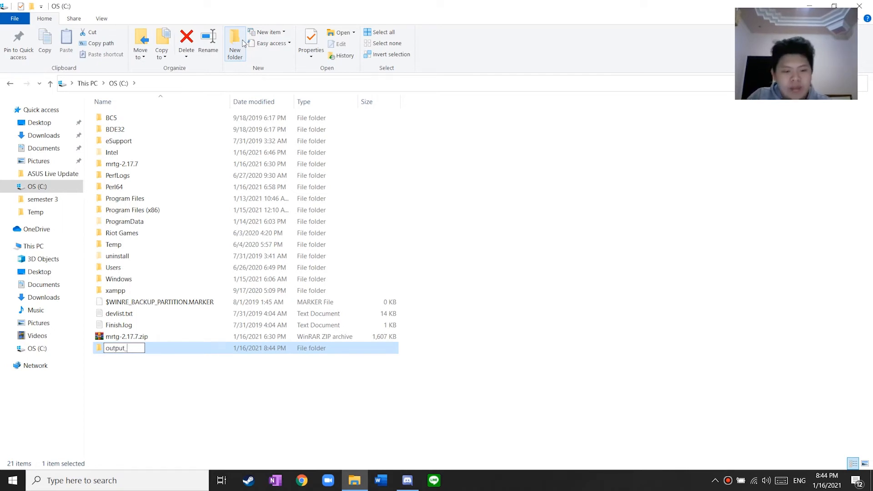
type("mrt")
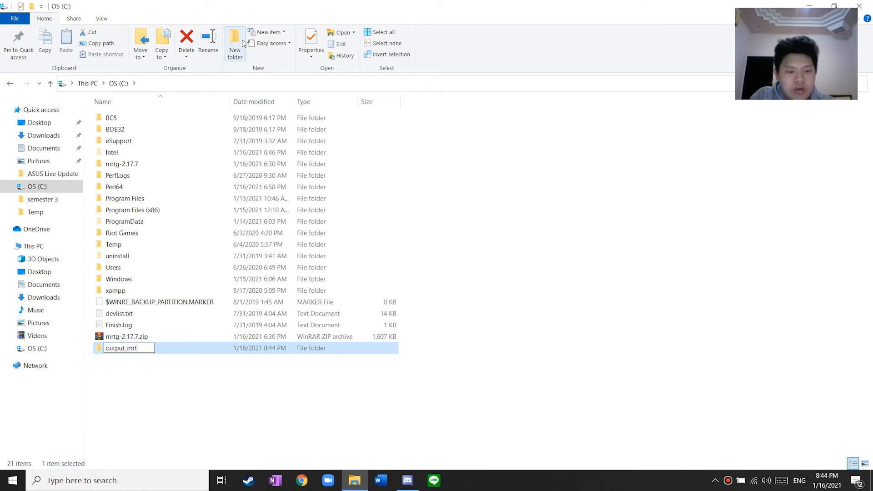
key("BackSpace")
type("tg")
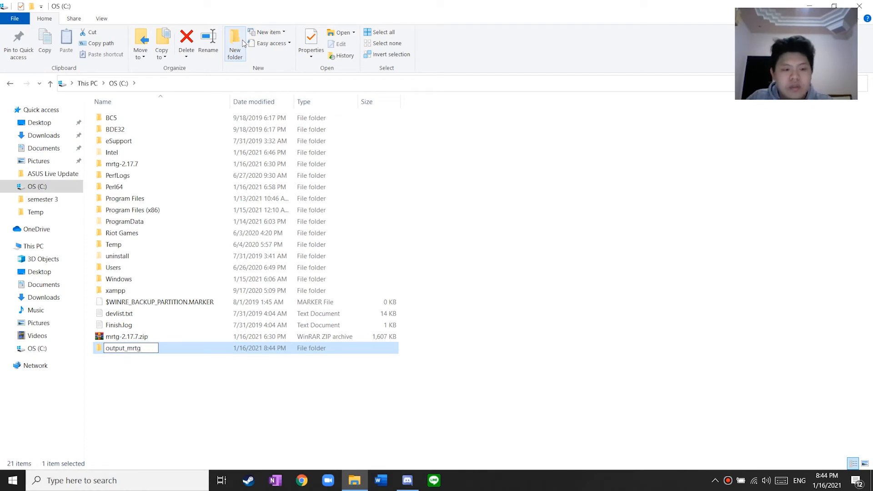
key("Return")
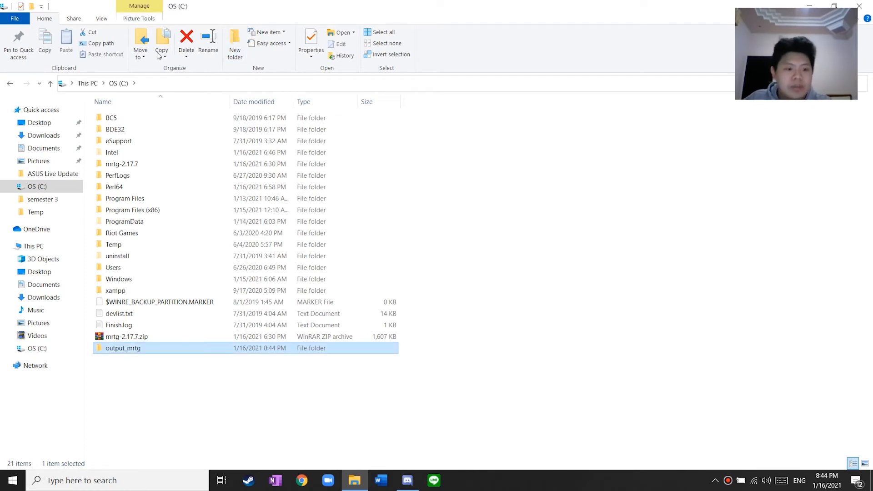
double_click(183, 349)
left_click(10, 83)
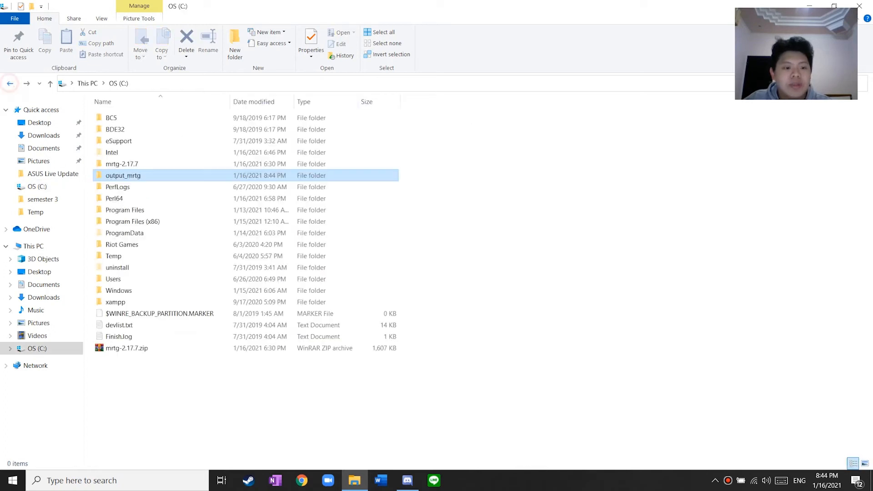
left_click(160, 478)
Launch Command Prompt and run cd.. twice to reach C:\
type("comm")
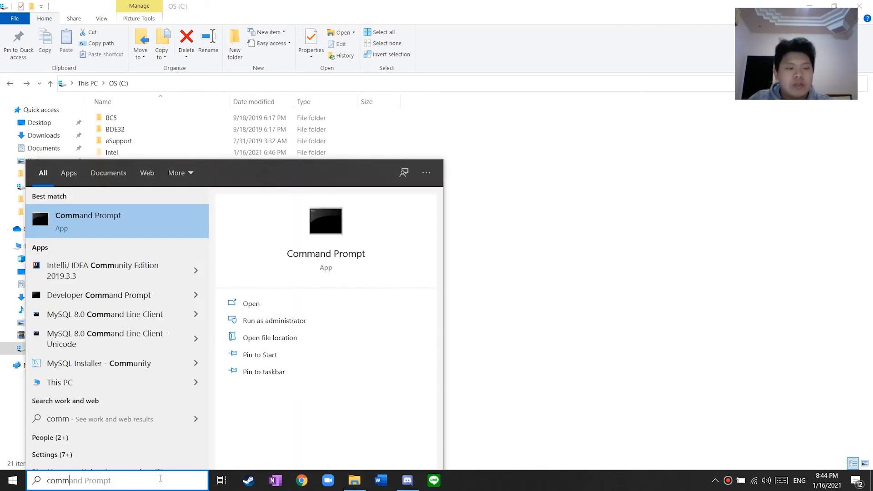
key("Return")
type("c")
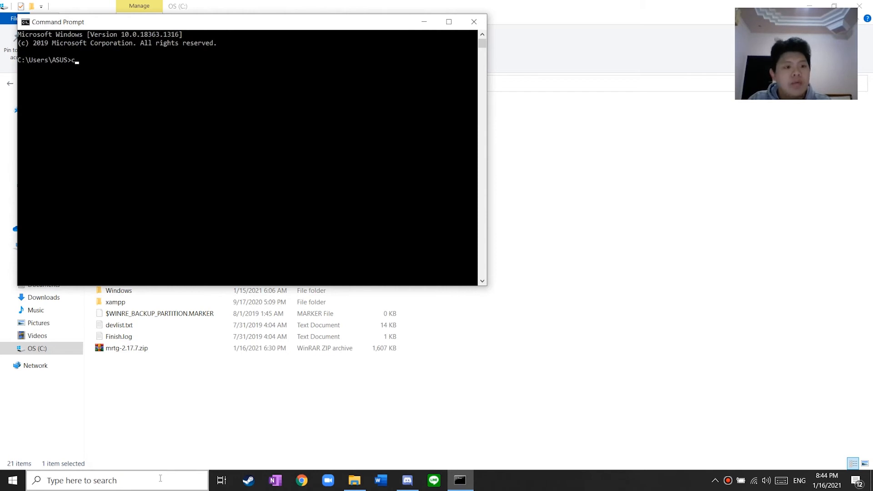
type("d..")
key("Return")
type("cdd")
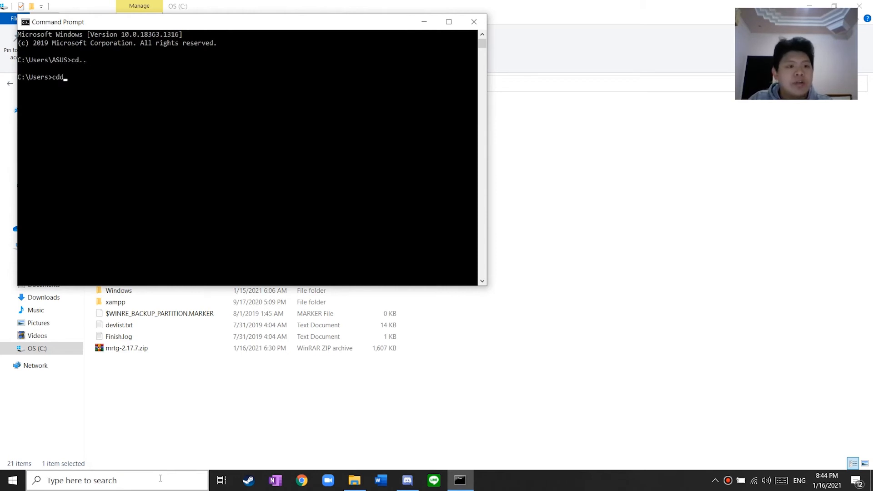
key("BackSpace")
type("..")
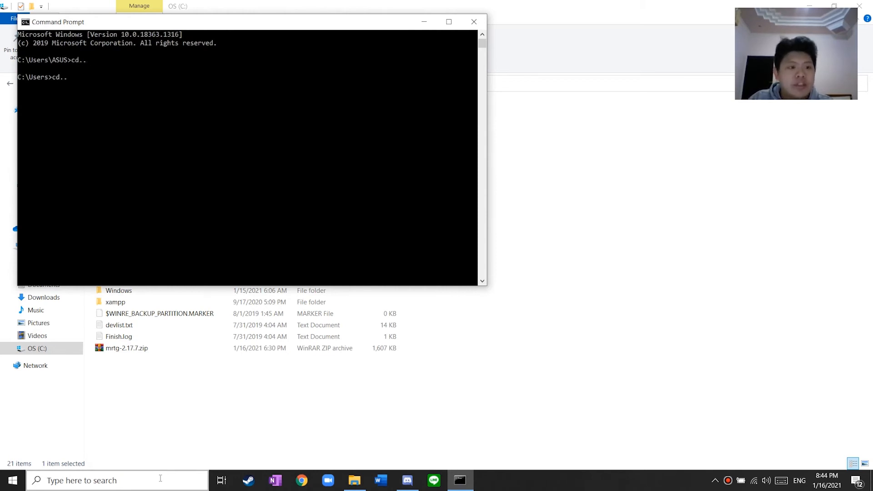
key("Return")
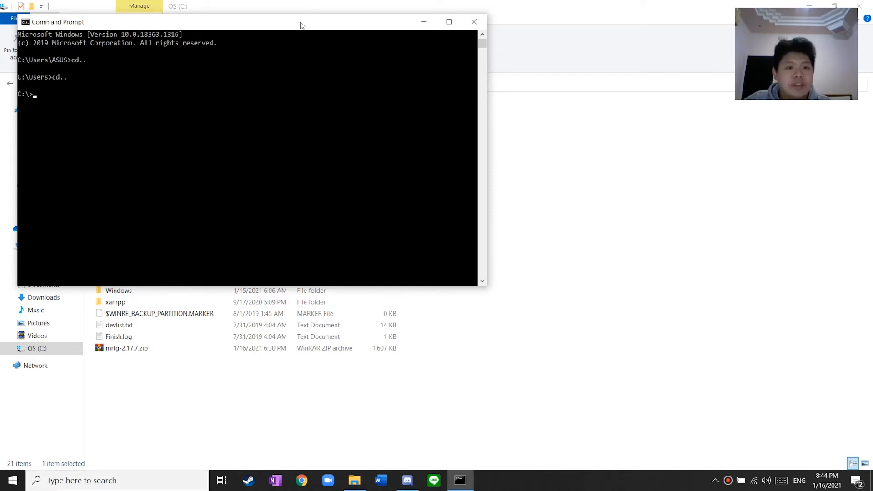
In File Explorer, open C:\mrtg-2.17.7\mrtg-2.17.7\bin and copy the path after C:\
left_click_drag(302, 24, 586, 90)
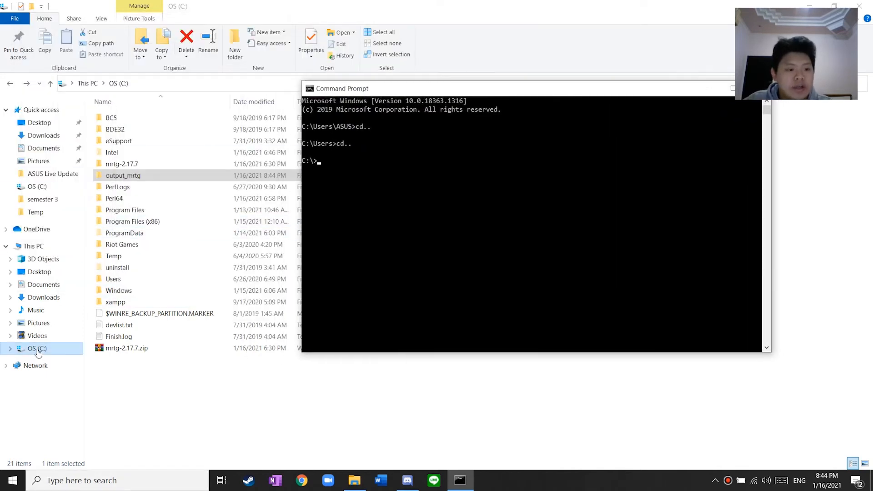
left_click(153, 87)
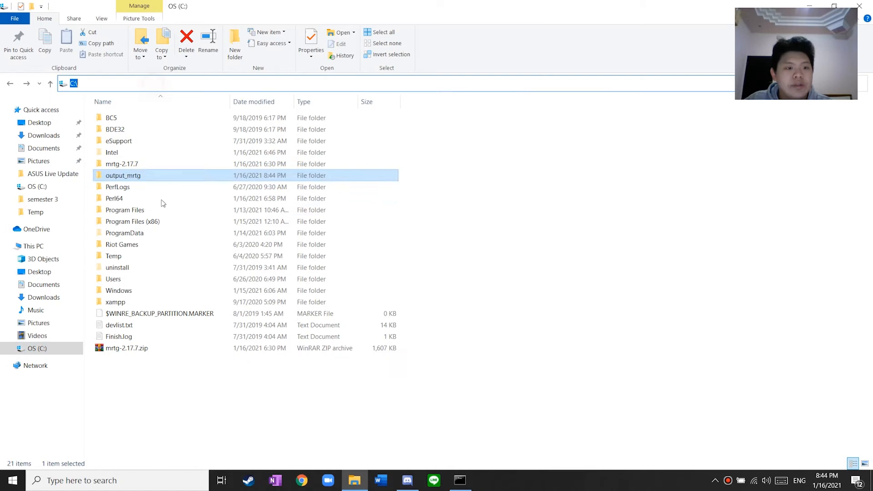
double_click(146, 165)
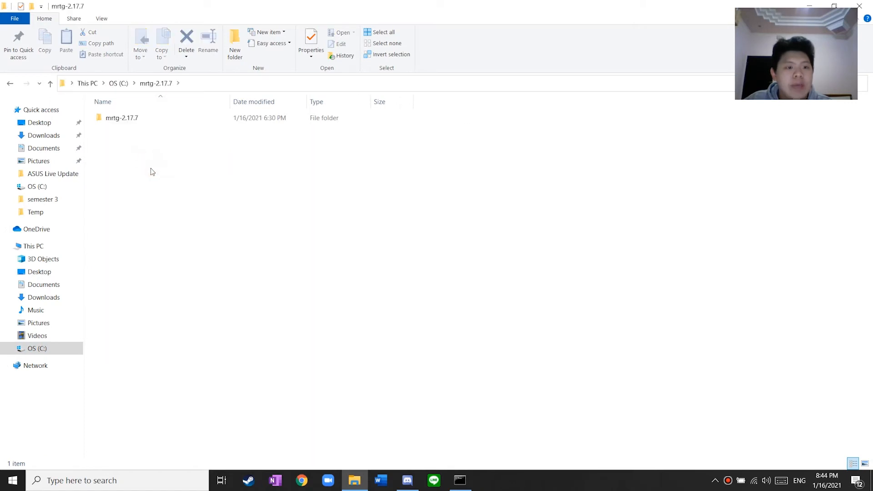
left_click(139, 118)
double_click(139, 118)
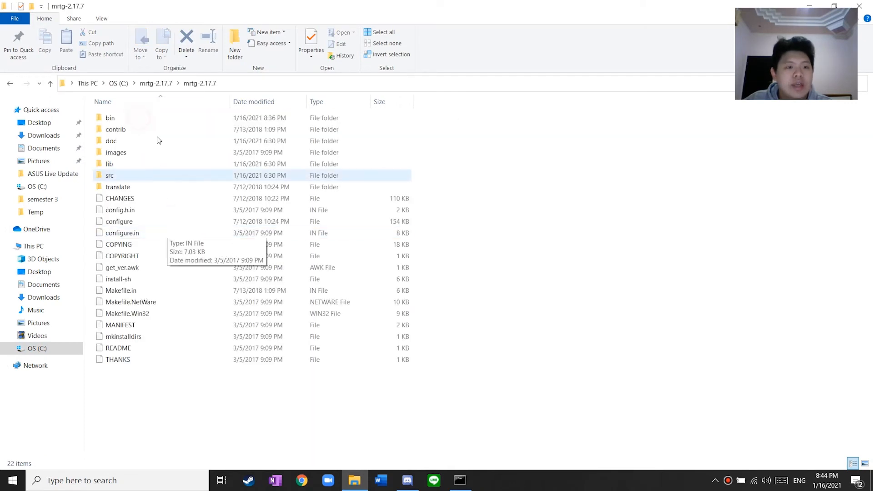
double_click(132, 118)
left_click(250, 83)
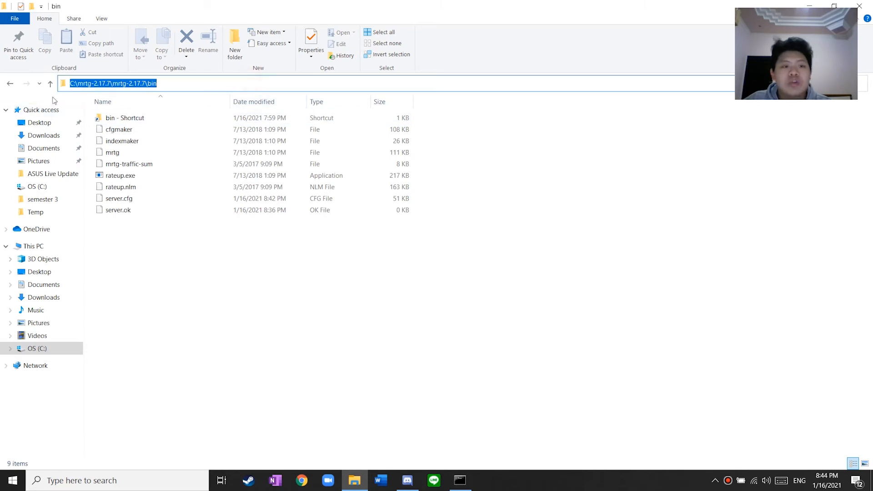
left_click(78, 83)
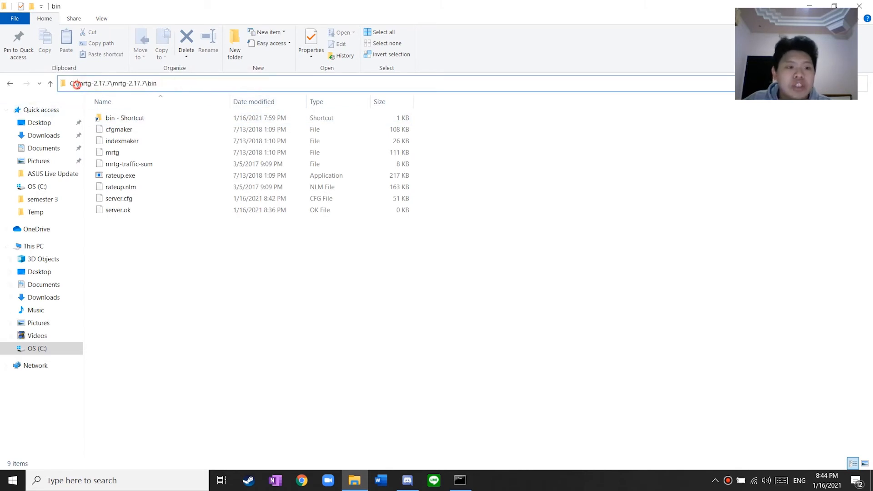
left_click_drag(78, 84, 160, 88)
key("ctrl+c")
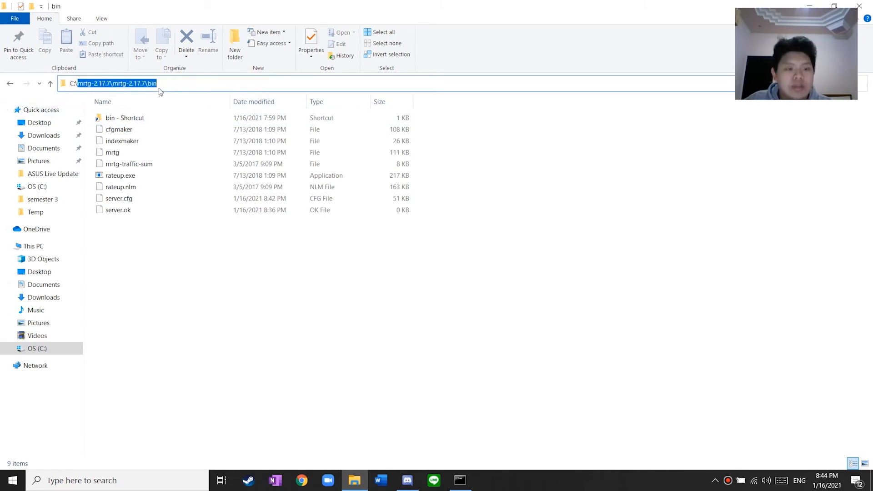
left_click(460, 479)
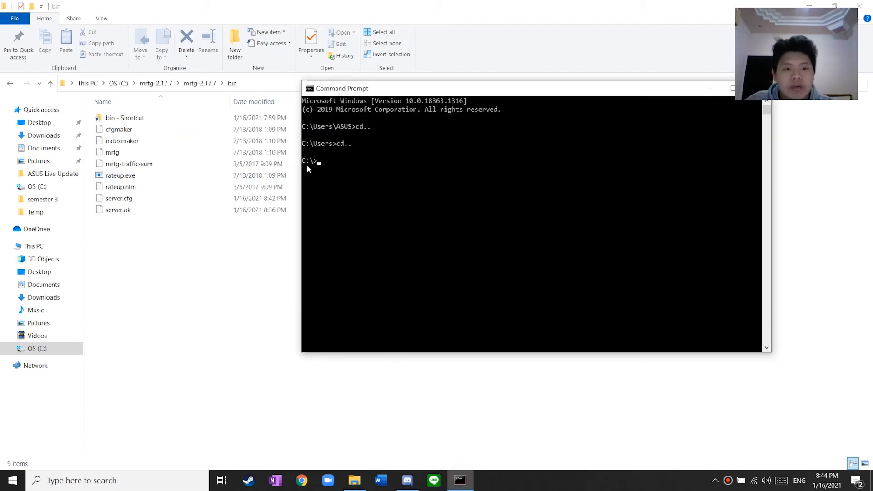
Run cd with the pasted path mrtg-2.17.7\mrtg-2.17.7\bin to enter the bin folder
type("cd")
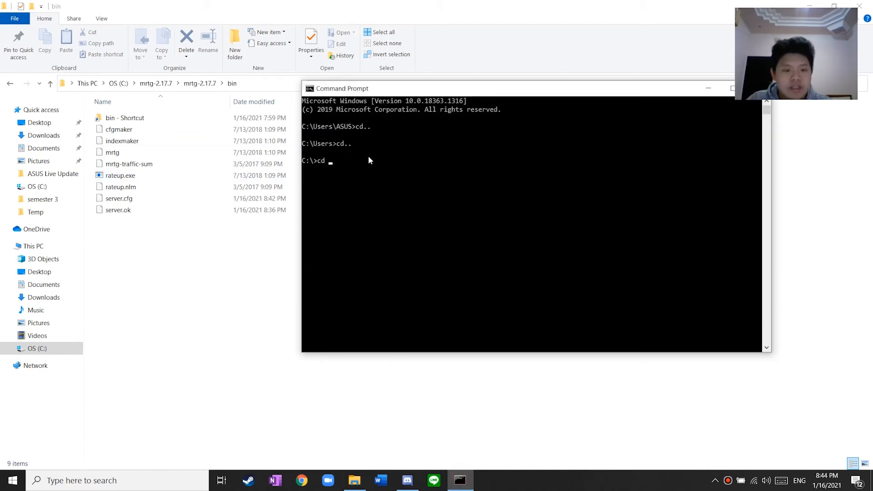
key("ctrl+v")
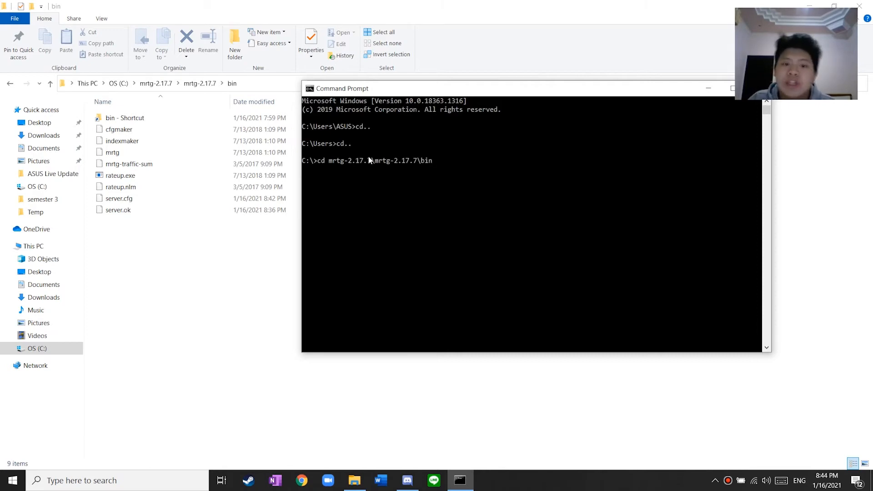
key("Return")
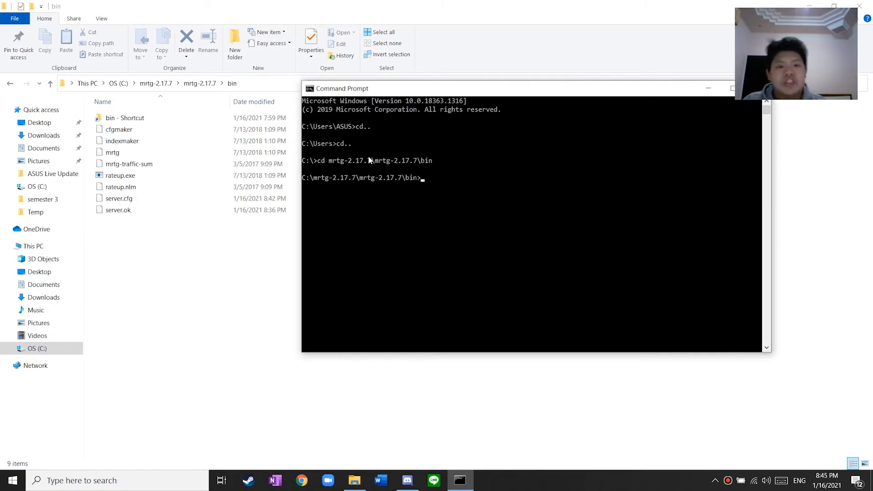
left_click_drag(463, 89, 337, 86)
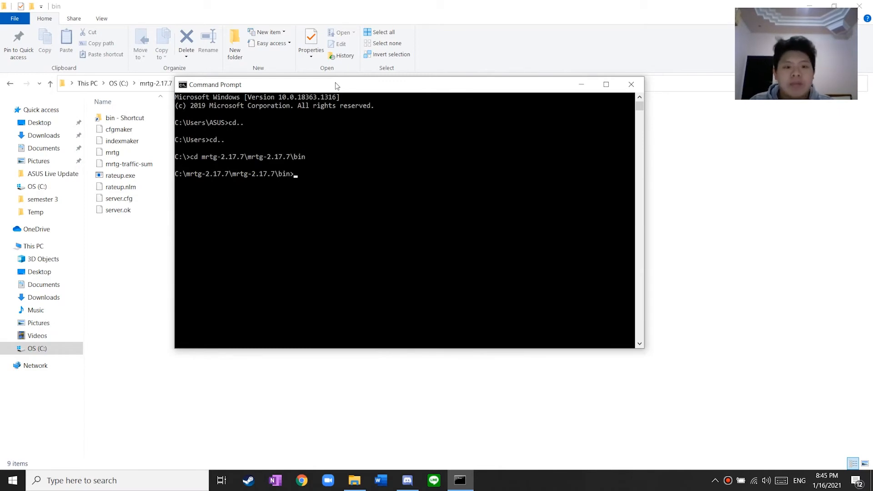
Run perl cfgmaker public@localhost with global WorkDir C:\output_mrtg and --output server.cfg, then review the output
type("perl")
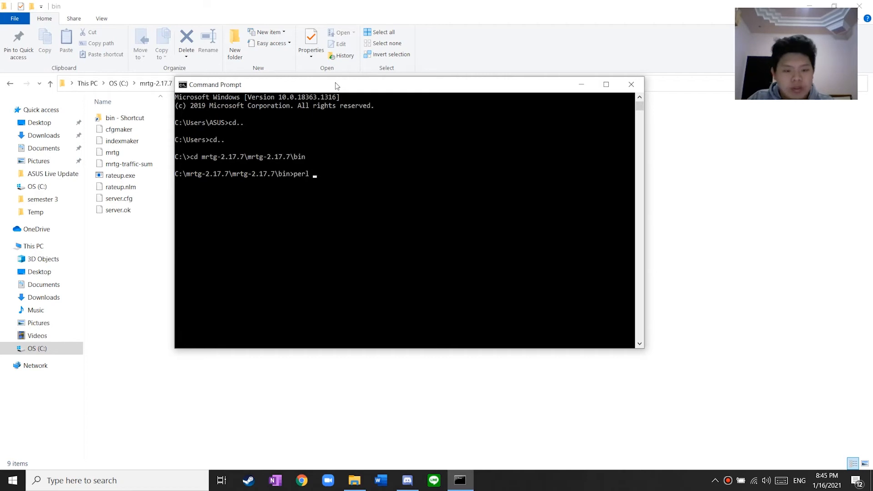
type(" cfgm")
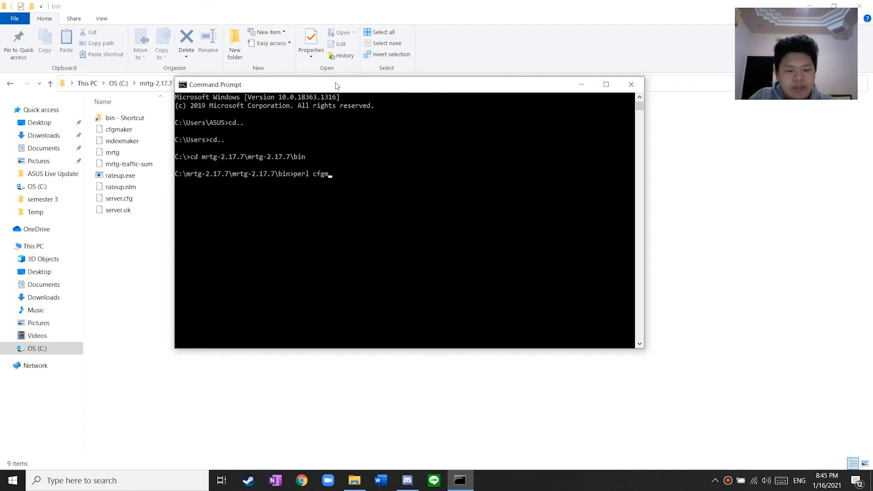
type("aker pu")
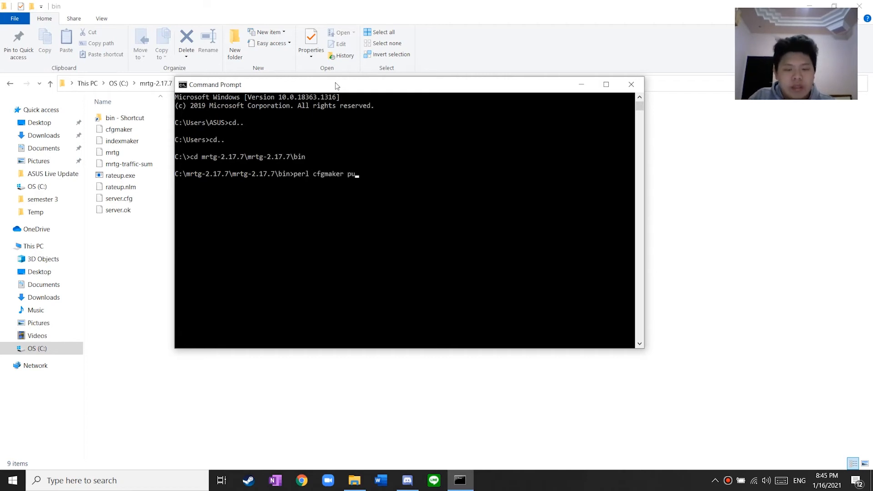
type("blic@loc")
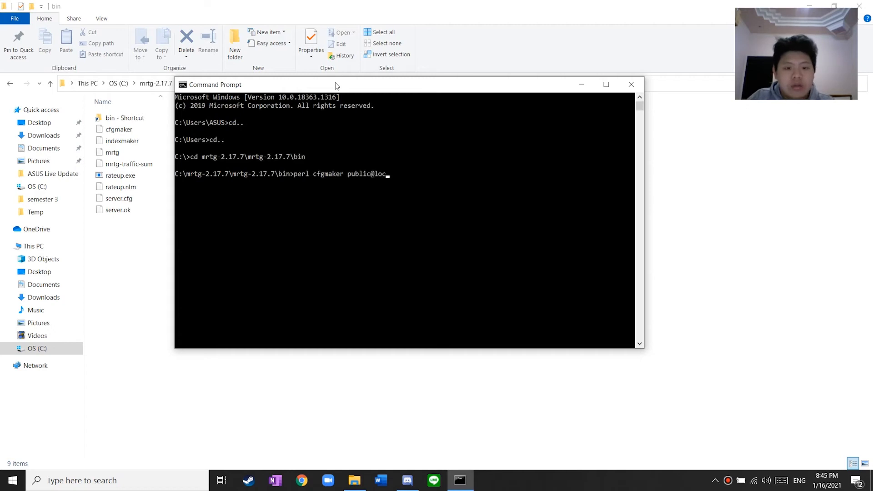
type("alhost ")
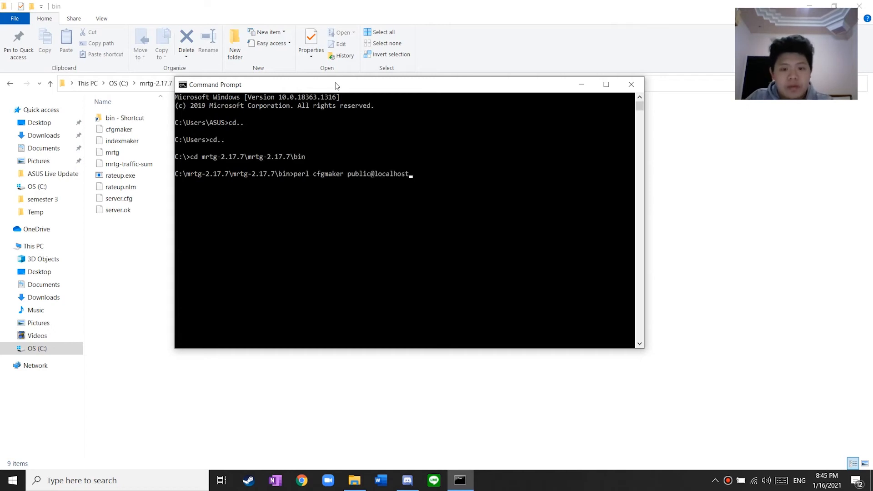
type("-")
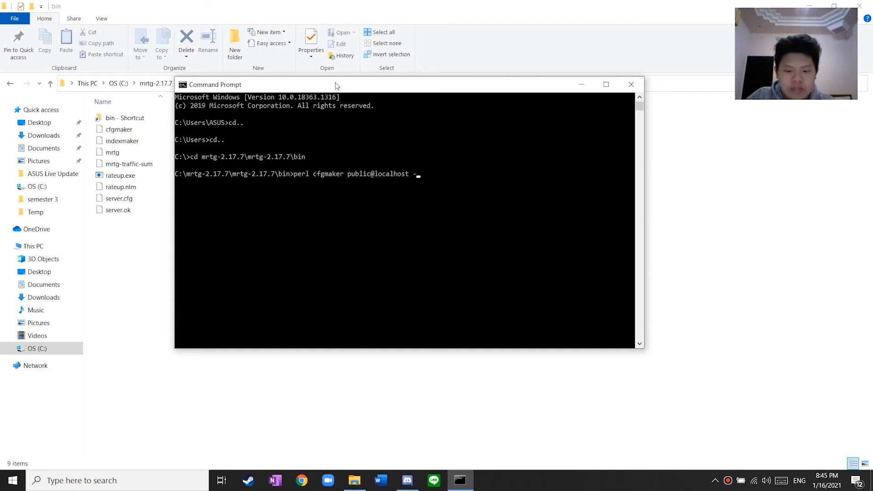
type("-global ")
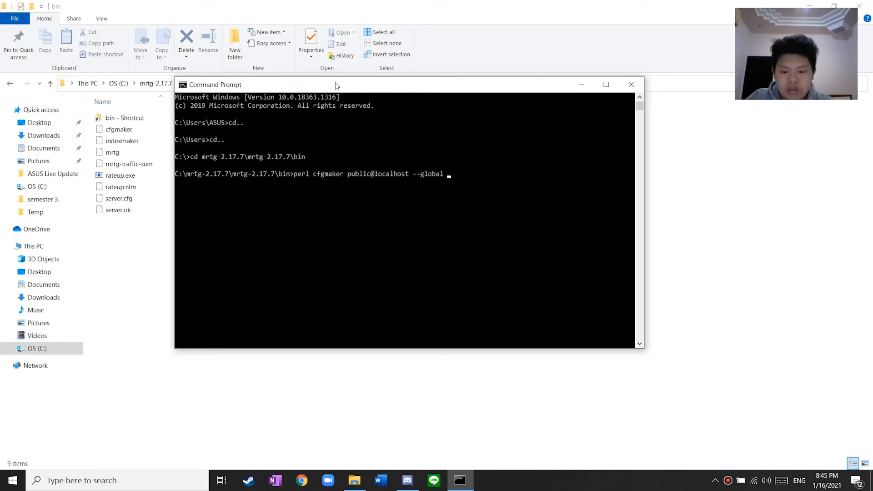
type("\"Work")
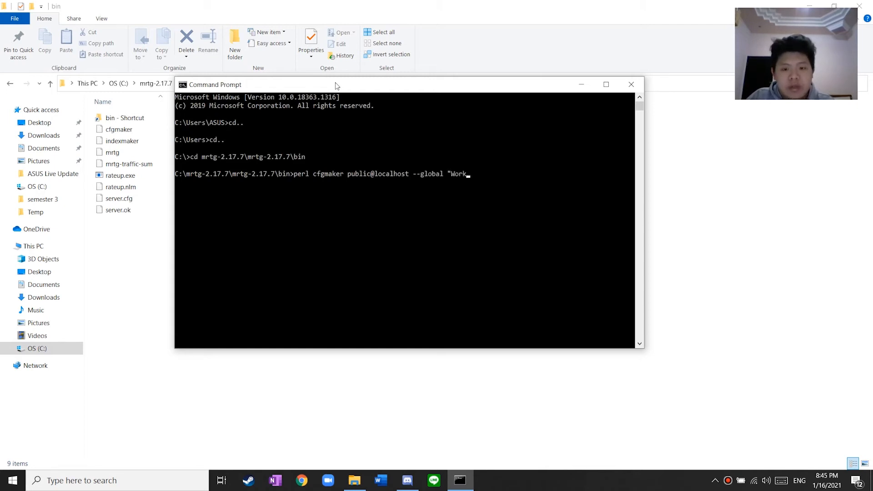
type("Die")
type("r:")
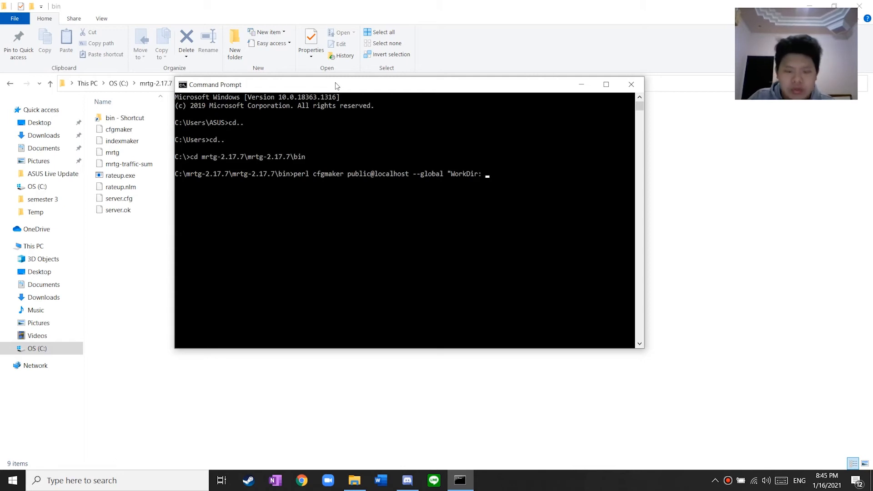
type(" C:")
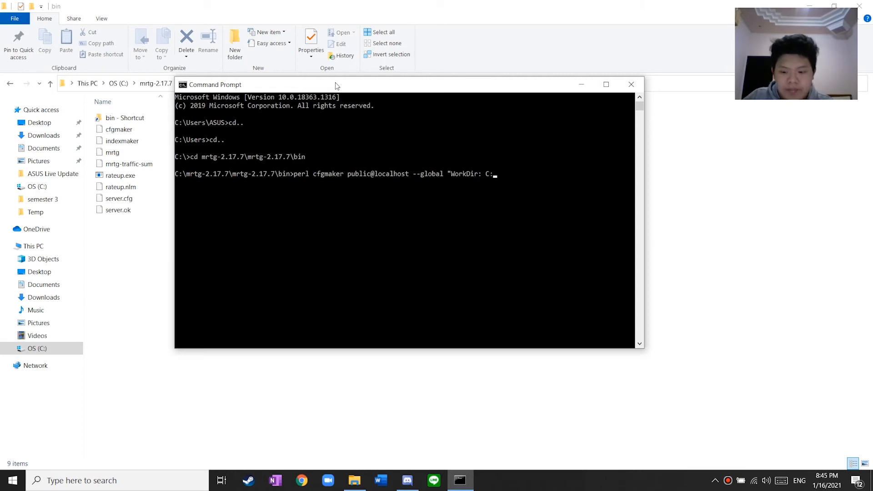
type("\\o")
type("utput")
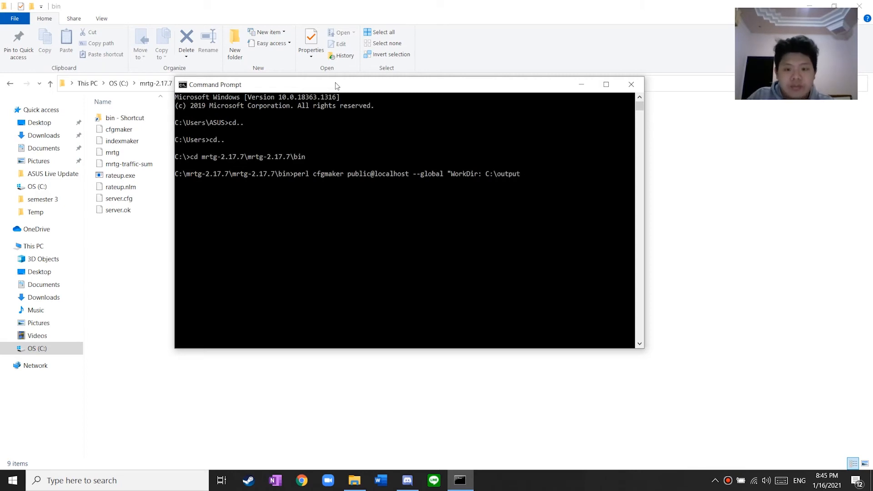
type("_mrtg")
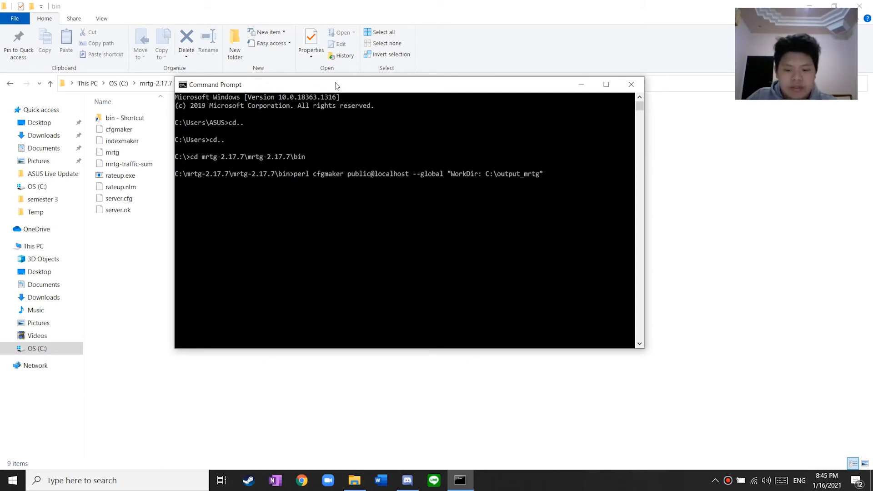
type("\" --output")
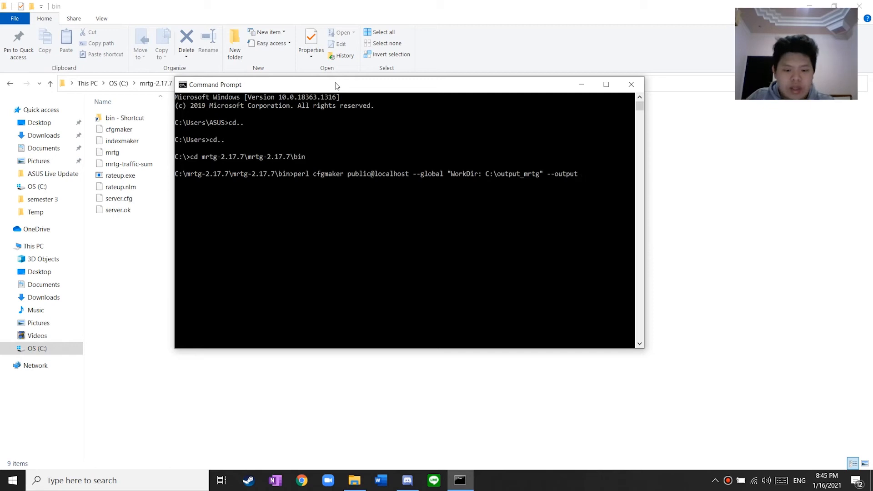
type(" server.cfg")
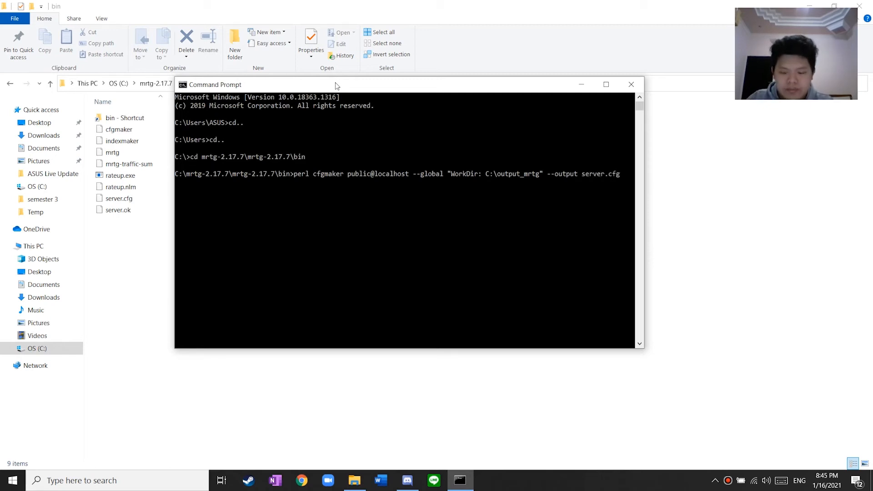
key("Return")
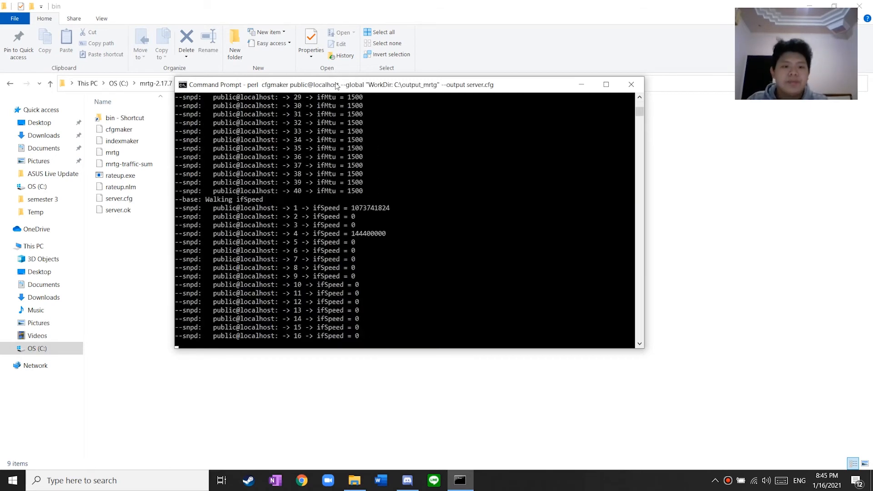
scroll(278, 209, "up", 4)
scroll(277, 206, "up", 20)
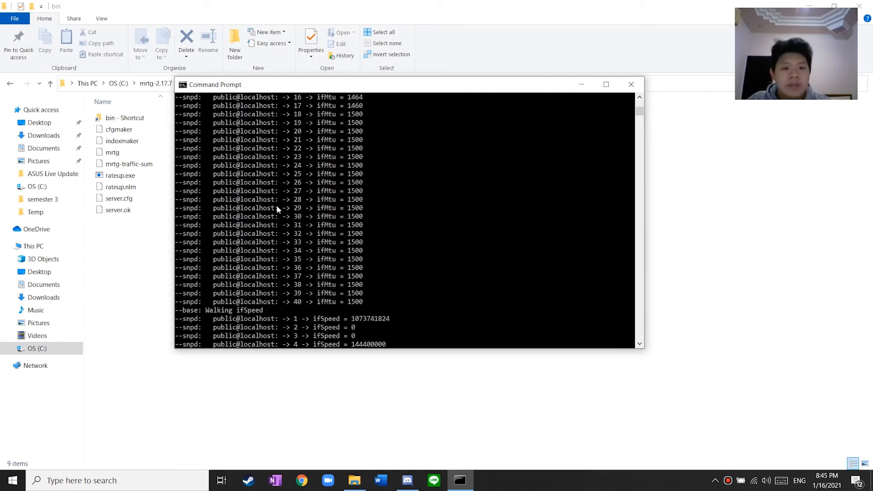
scroll(279, 206, "up", 20)
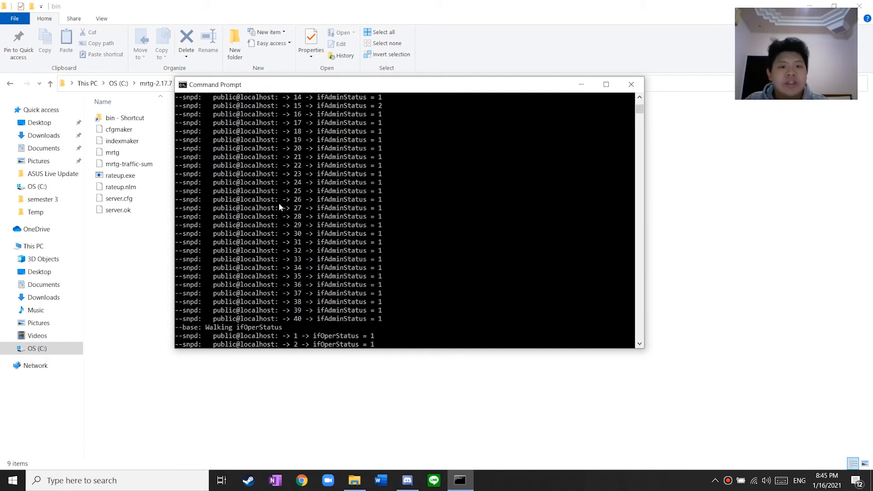
scroll(279, 204, "up", 20)
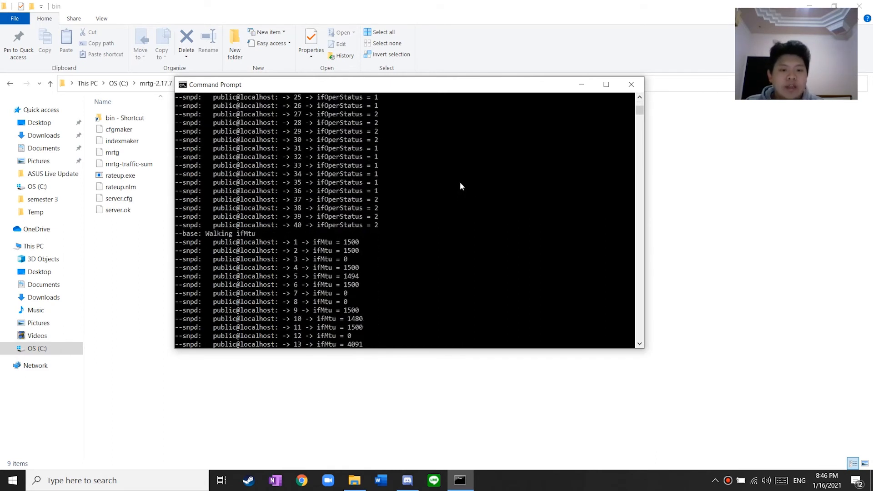
Go back from the bin folder to C:\ and open the empty output_mrtg folder
left_click(136, 280)
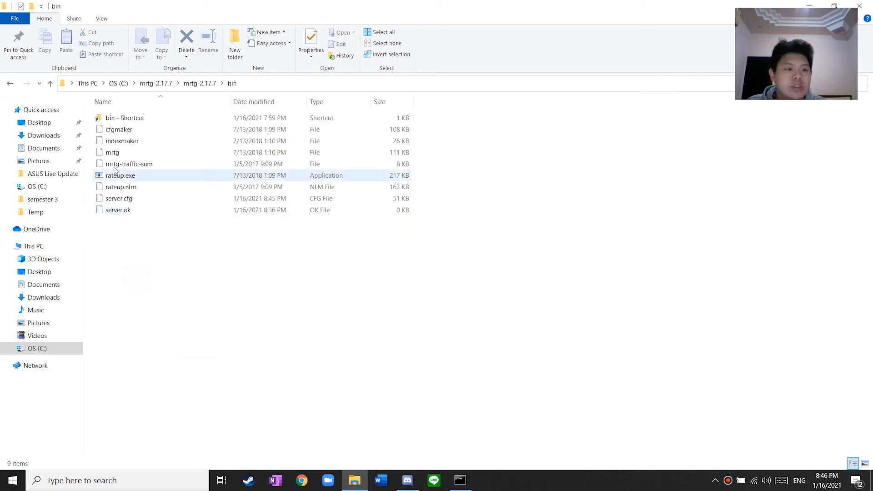
left_click(11, 83)
left_click(11, 83)
left_click(11, 83)
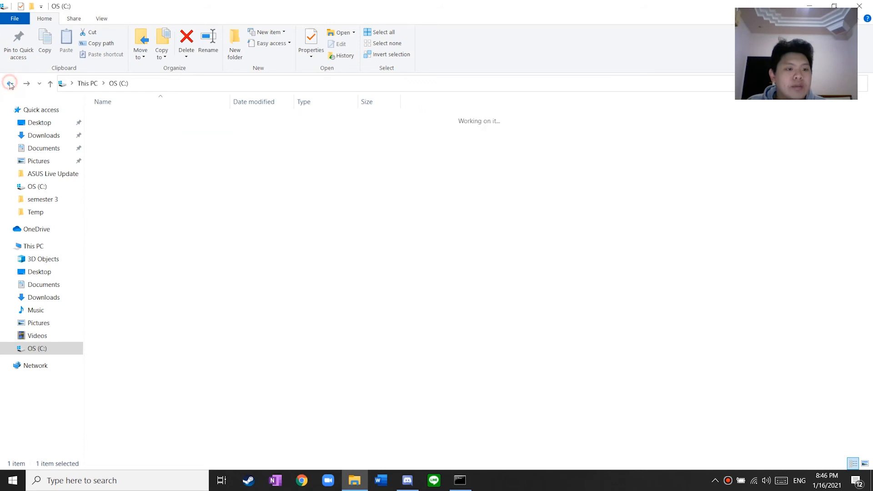
double_click(167, 173)
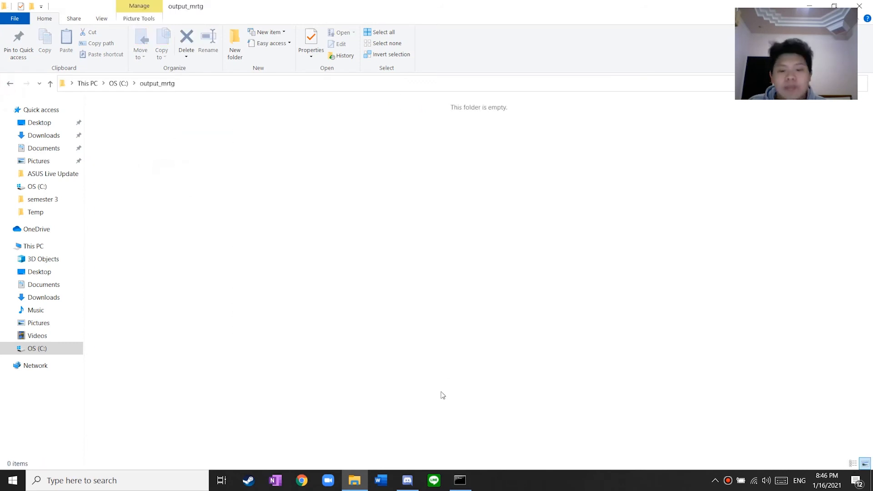
left_click(461, 481)
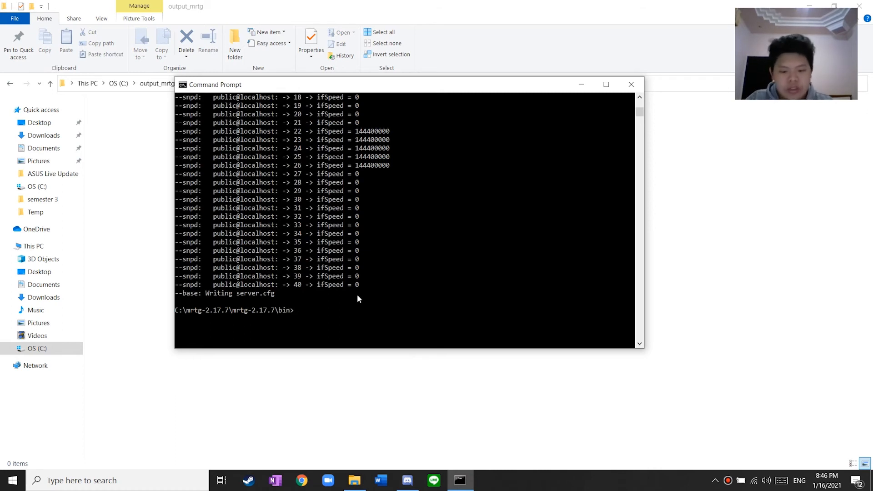
Run perl mrtg server.cfg, then minimize the console to see the generated localhost pages and graphs
type("perl mrtg server.cfg")
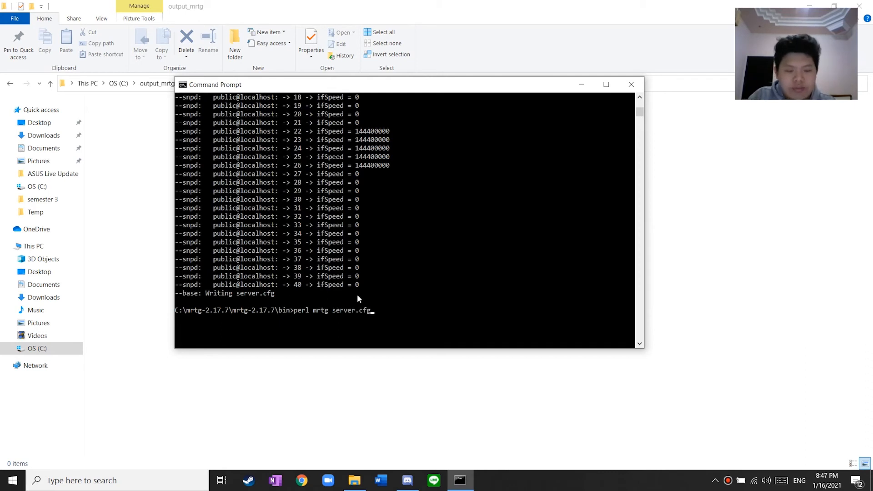
key("Return")
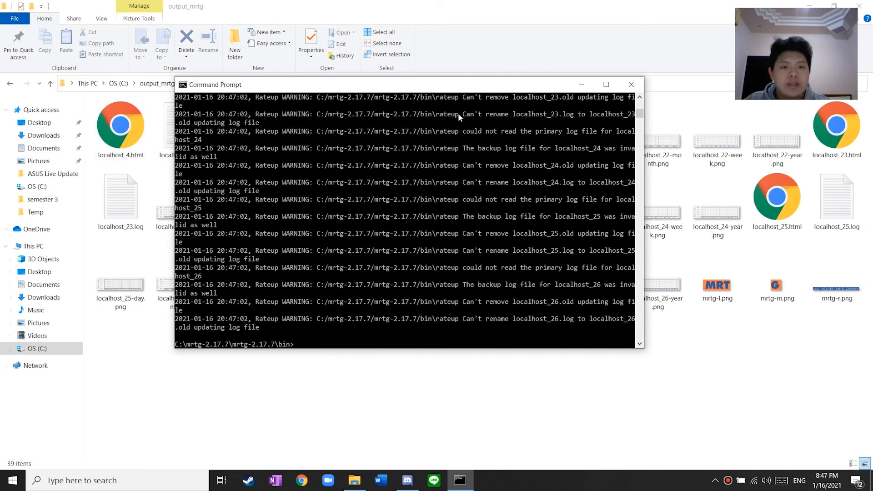
left_click_drag(409, 88, 397, 185)
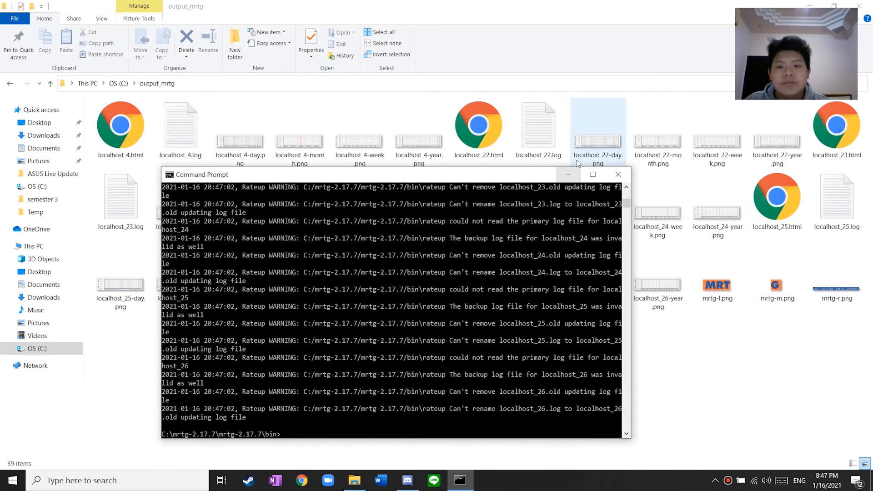
left_click(570, 174)
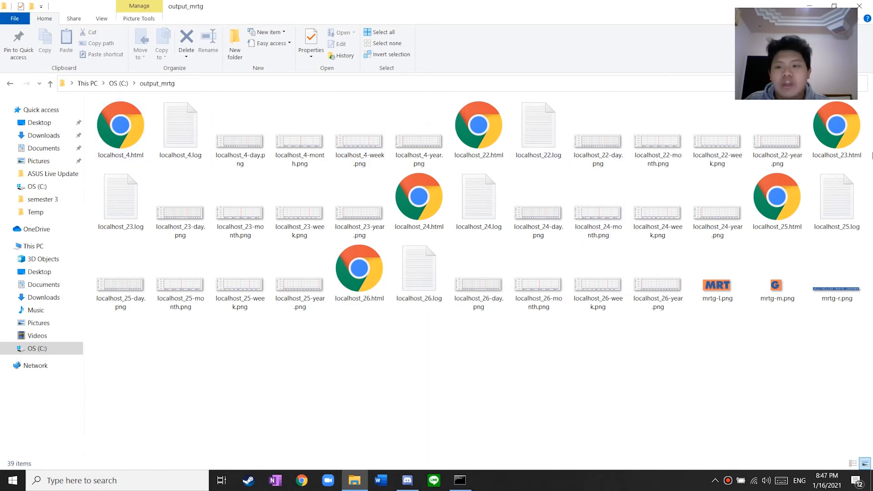
Open localhost_4.html in Chrome, highlight the System and Ip values, and scroll through the graphs
double_click(130, 138)
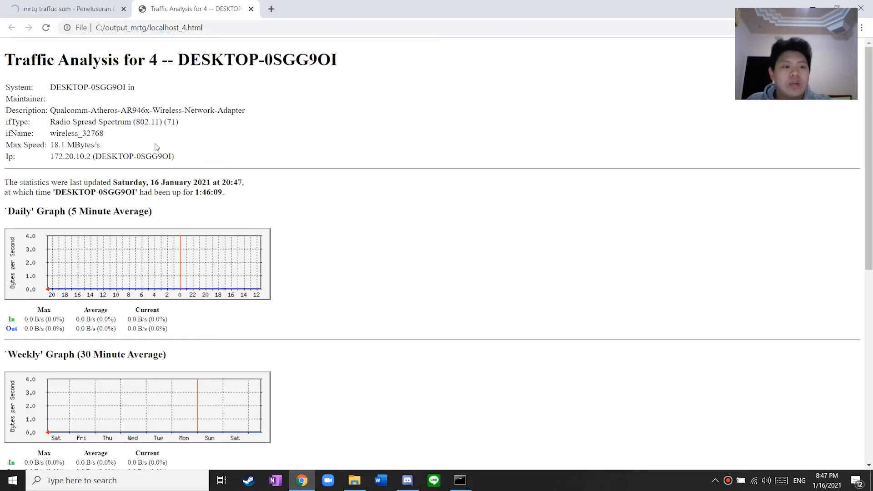
left_click_drag(50, 87, 141, 94)
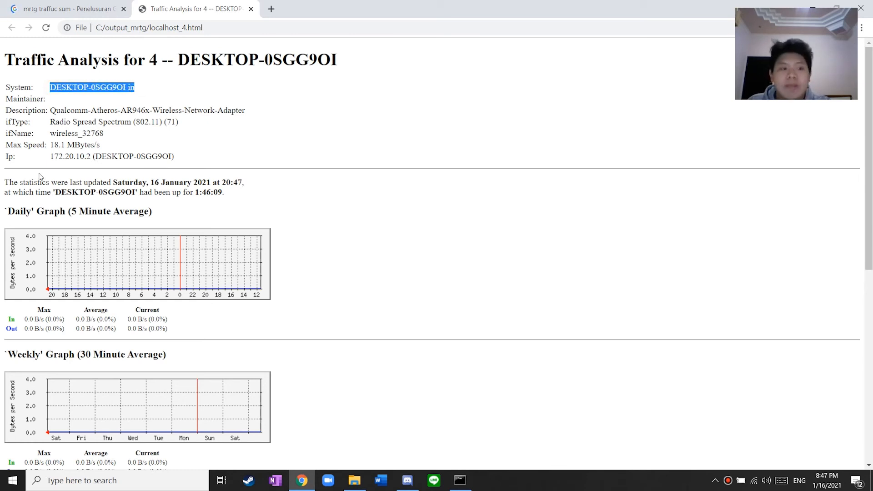
left_click(53, 165)
left_click_drag(53, 156, 185, 155)
left_click(59, 157)
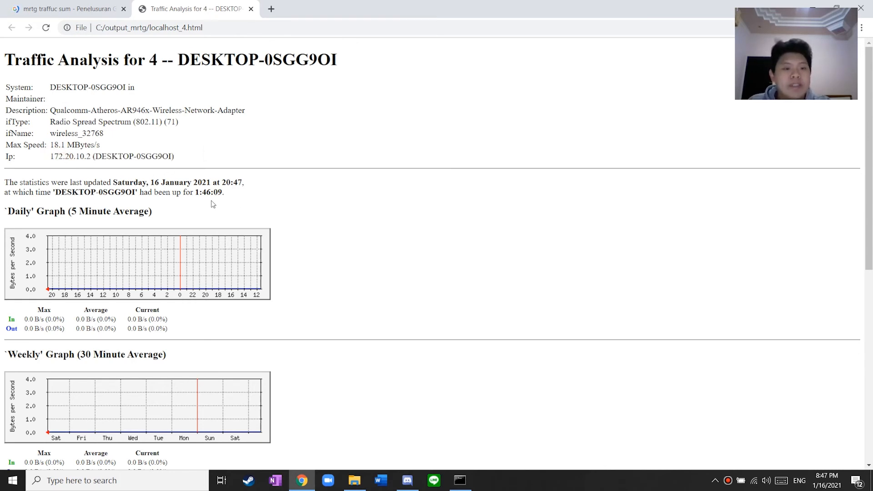
scroll(142, 237, "down", 7)
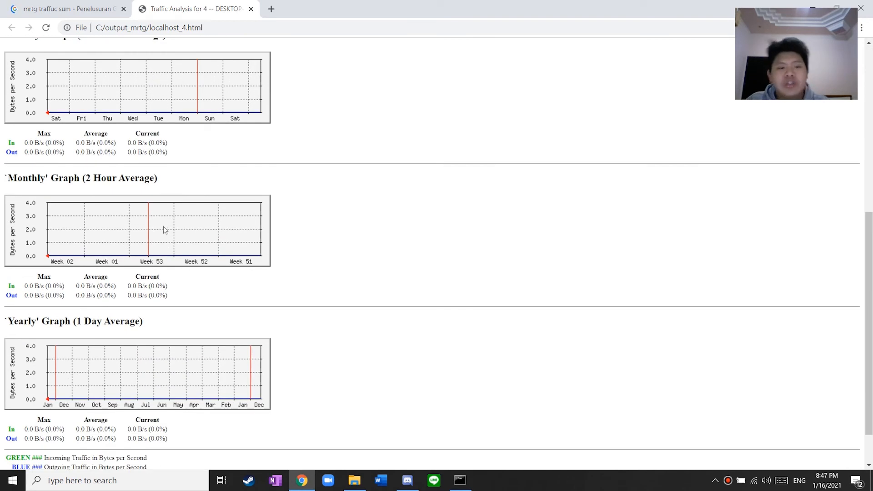
scroll(164, 231, "down", 1)
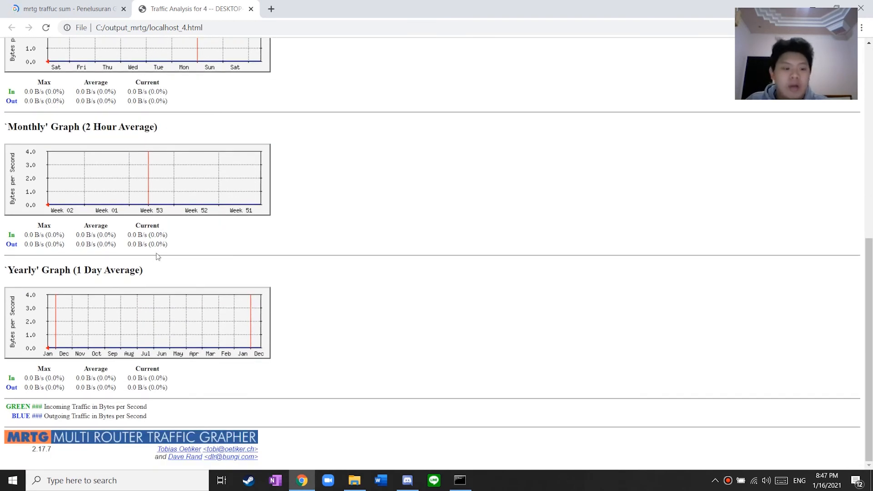
scroll(157, 256, "up", 8)
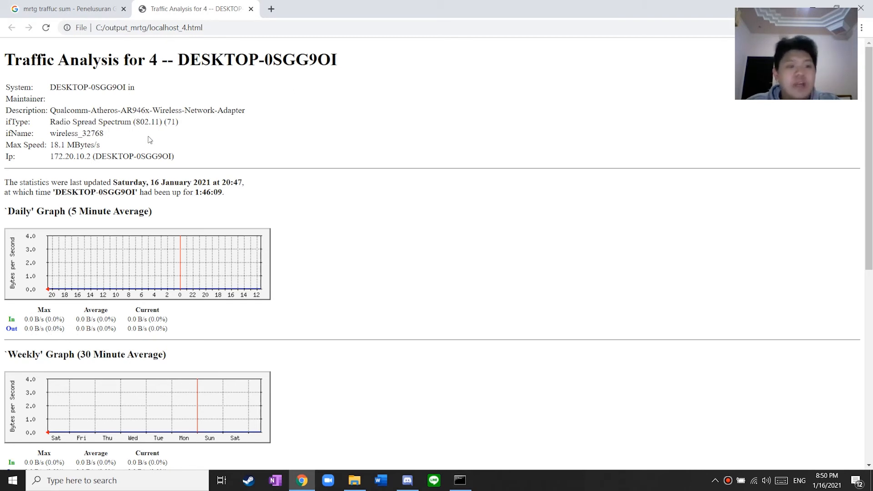
Highlight the interface info table, the System value and the 18.1 MBytes/s Max Speed
left_click_drag(190, 162, 17, 84)
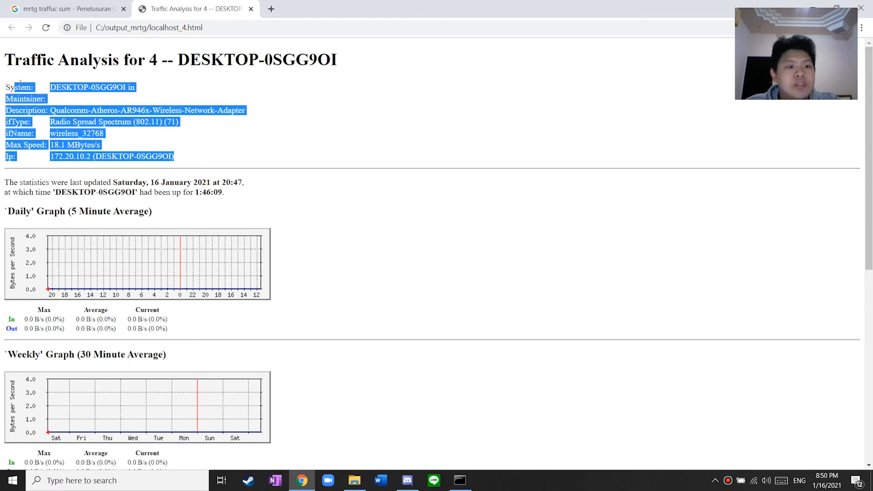
left_click(268, 136)
left_click_drag(136, 87, 246, 107)
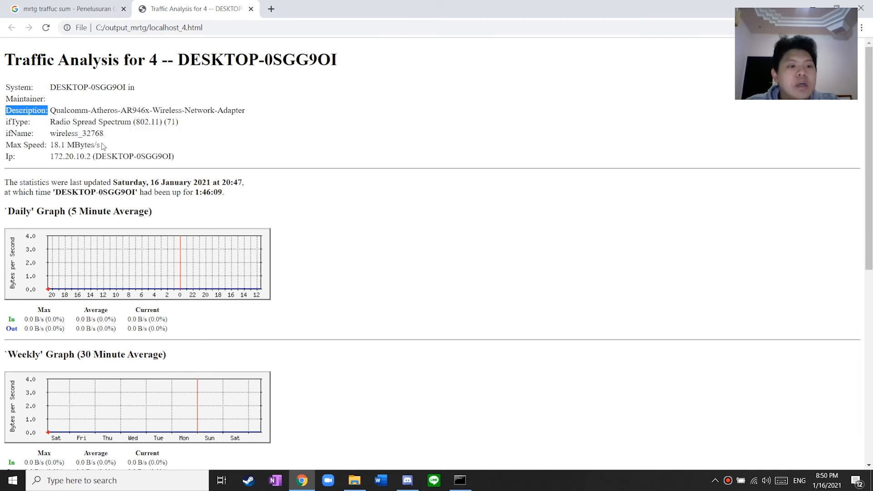
left_click_drag(107, 145, 195, 157)
left_click(110, 151)
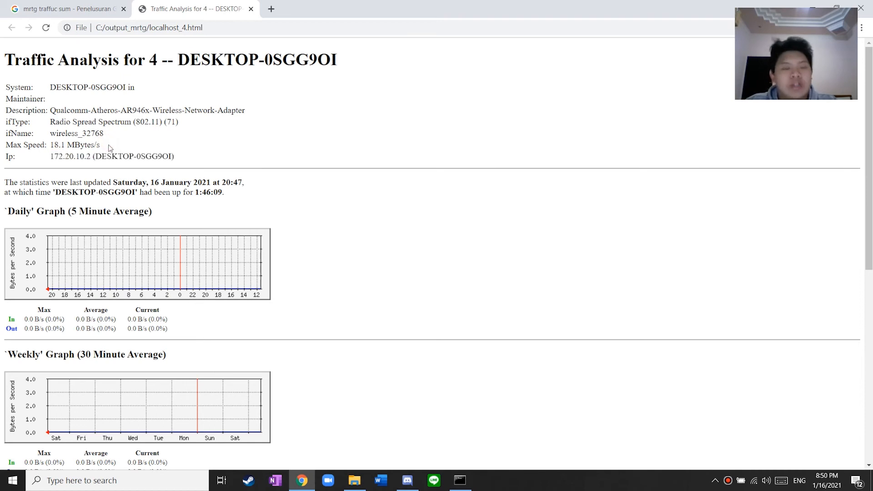
Rerun the previous perl mrtg server.cfg command in the console and check its output
left_click(460, 480)
left_click_drag(589, 112, 499, 89)
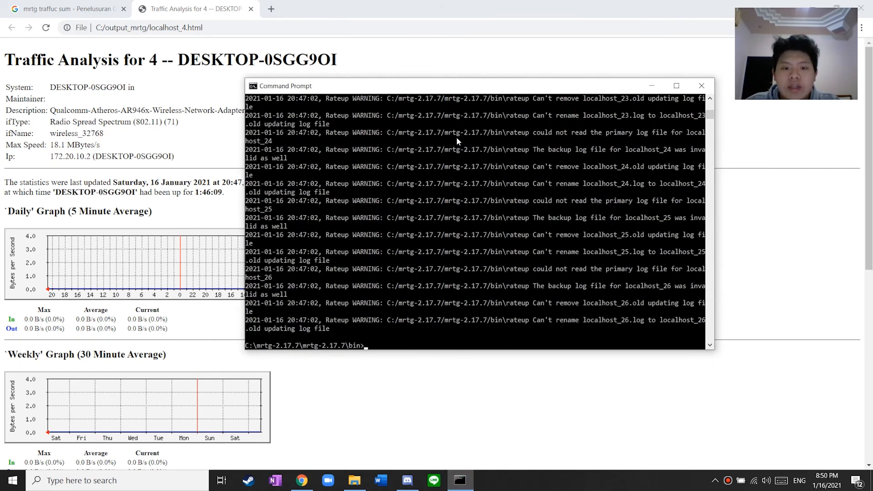
scroll(468, 168, "up", 7)
scroll(470, 172, "up", 4)
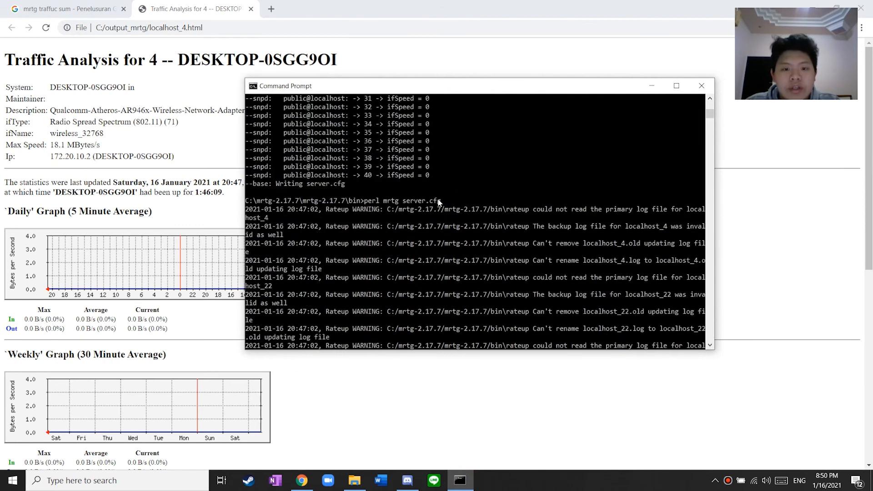
scroll(457, 188, "down", 12)
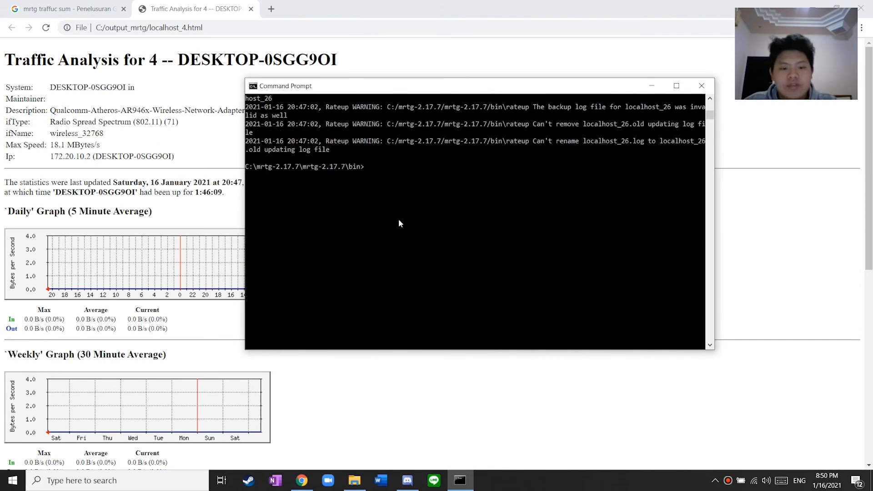
key("Up")
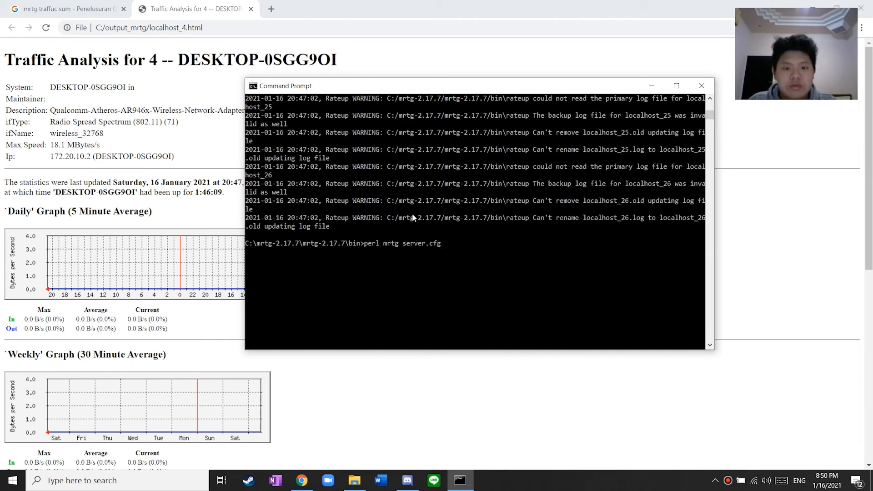
key("Return")
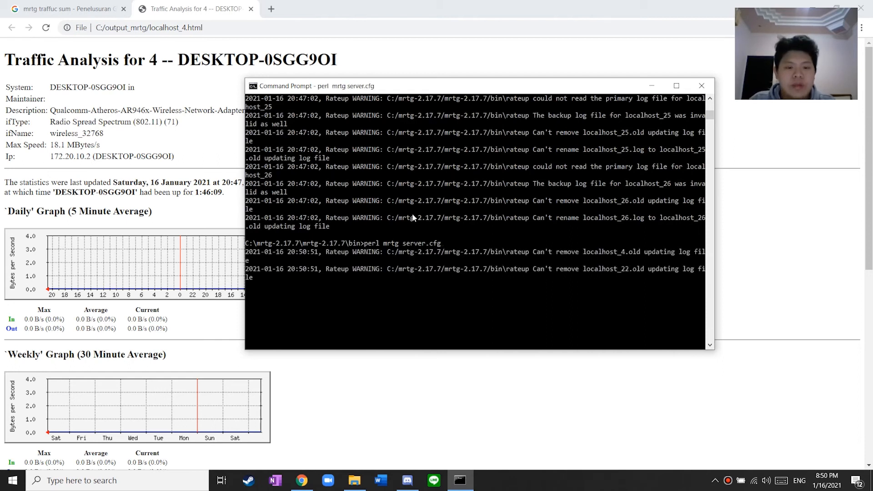
scroll(409, 222, "down", 3)
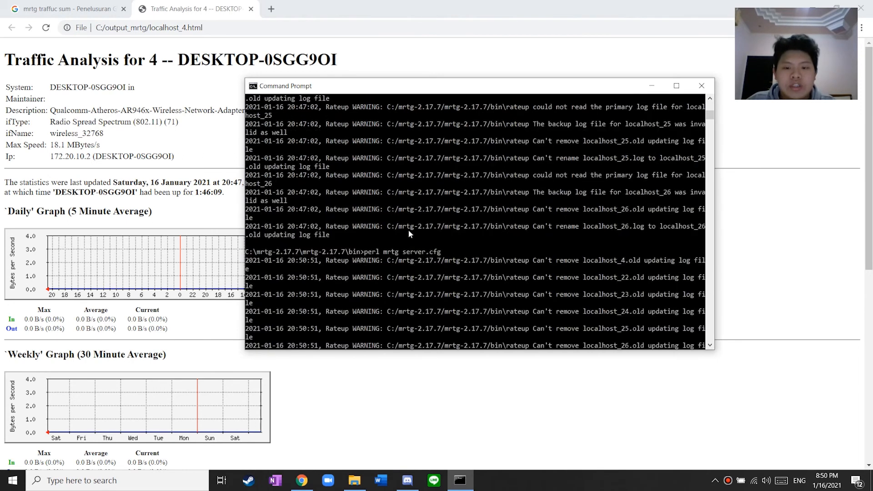
scroll(405, 234, "up", 2)
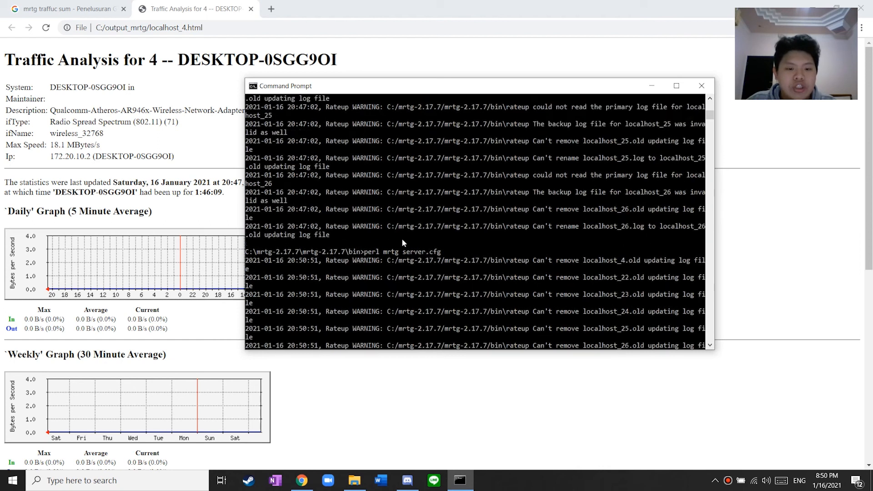
scroll(402, 238, "down", 2)
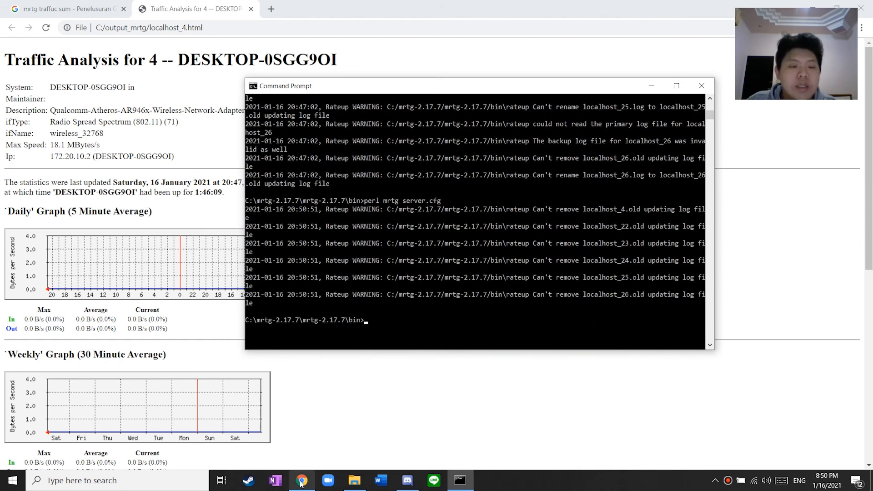
Bring Chrome and the output_mrtg folder window back to the front
mouse_move(301, 480)
left_click(291, 432)
left_click(354, 480)
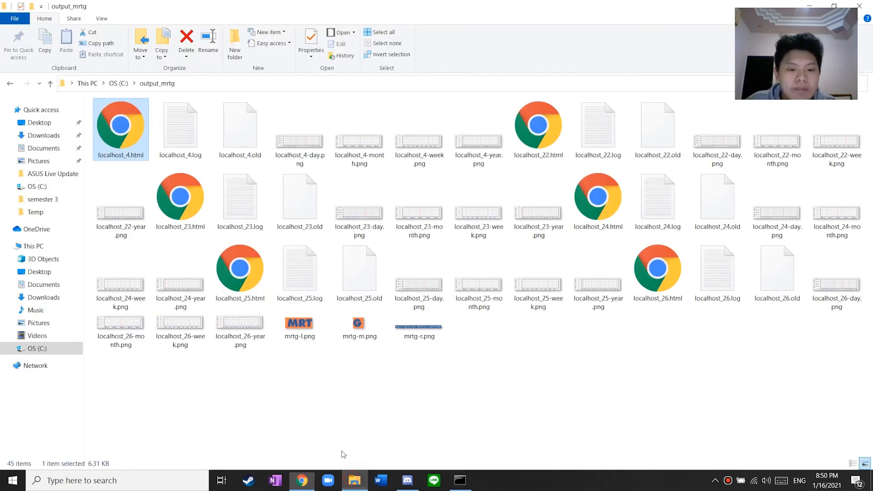
Open localhost_4.html in a new tab and compare its Daily traffic figures with the 20:47 report
double_click(121, 132)
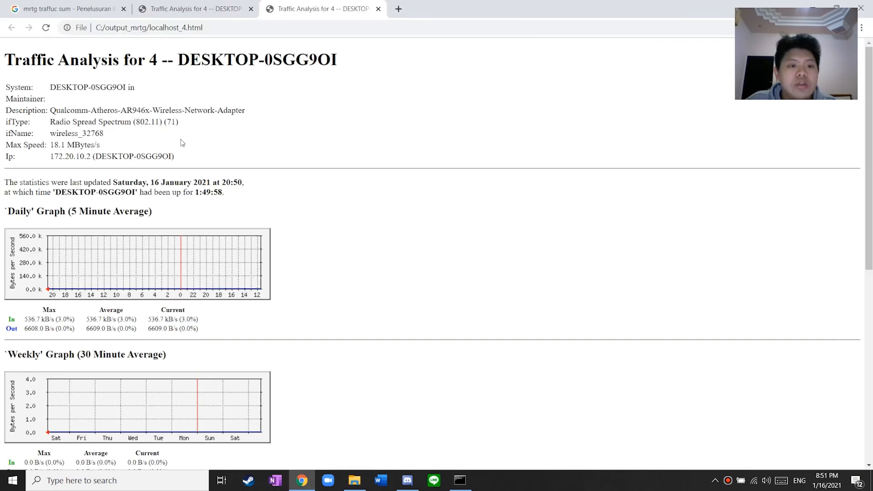
left_click_drag(200, 328, 55, 319)
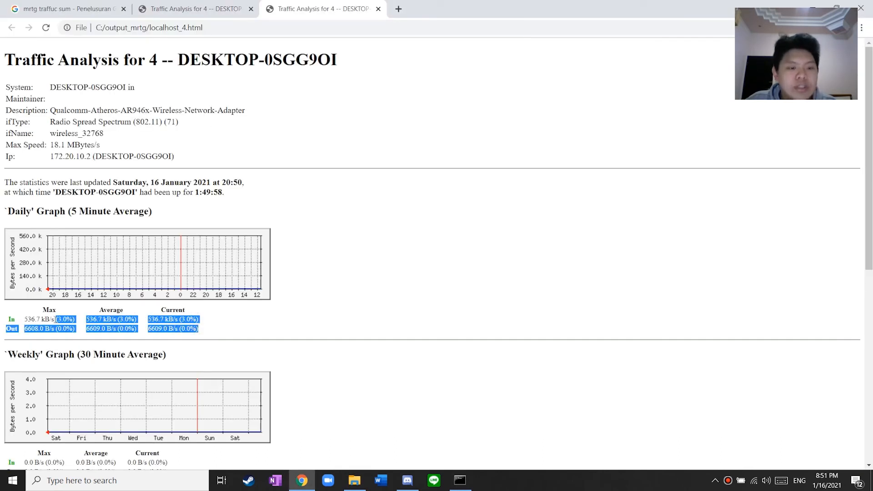
left_click(225, 7)
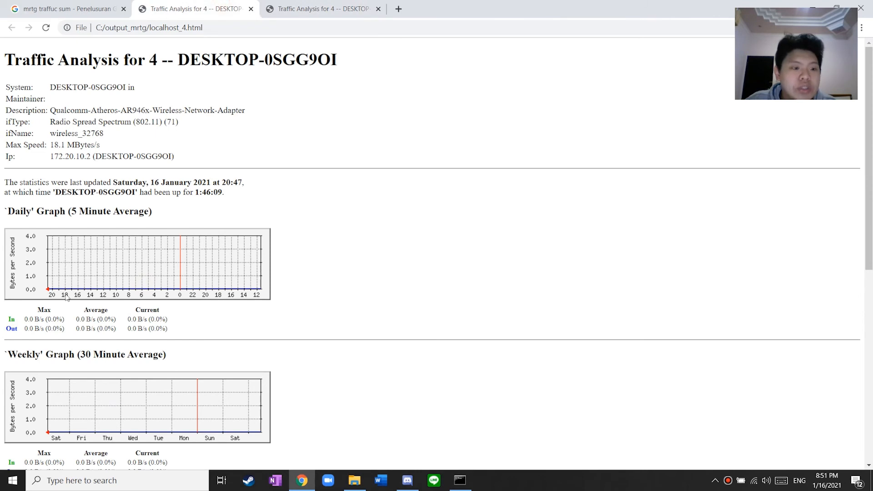
left_click(346, 9)
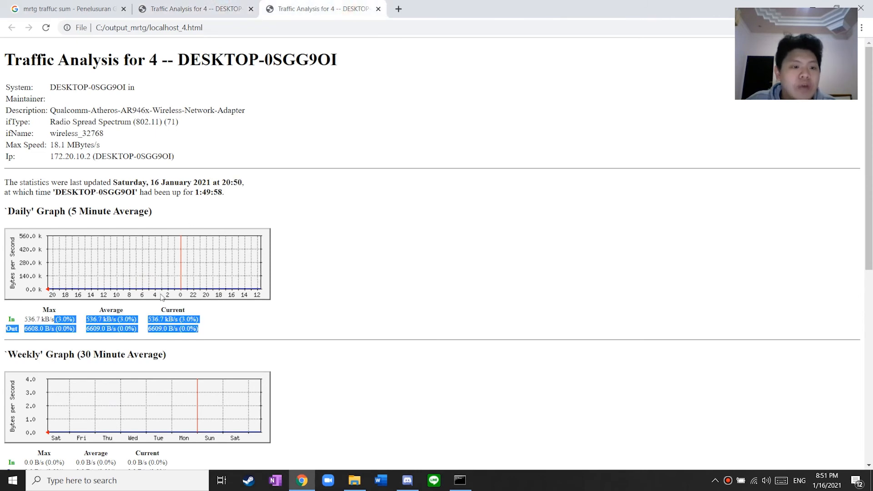
left_click(205, 320)
Highlight the older 20:47 report's uptime value 1:46:09
left_click(212, 8)
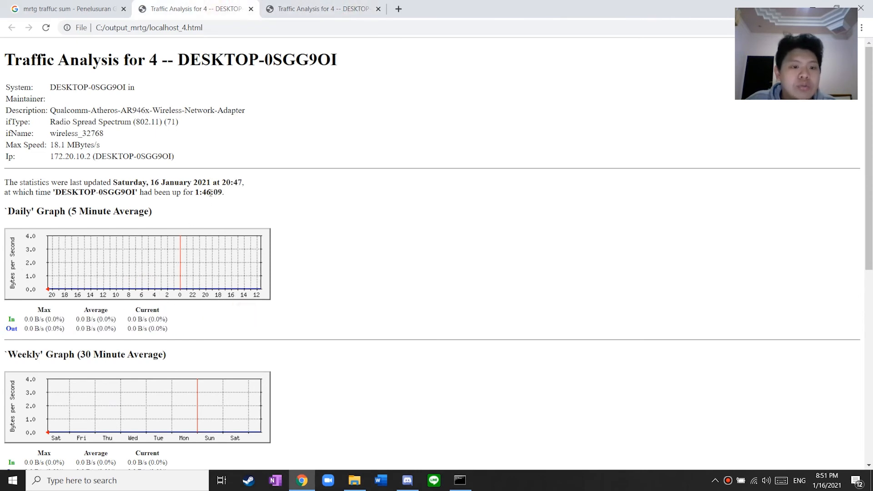
left_click_drag(230, 195, 195, 192)
left_click(232, 180)
Compare the newer 20:50 report's Daily figures against the older 20:47 report
left_click(385, 5)
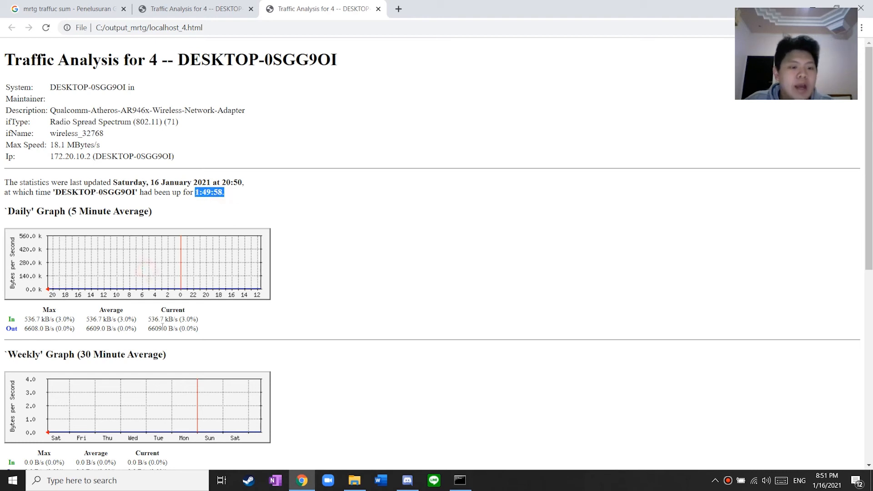
scroll(163, 326, "down", 1)
scroll(162, 326, "up", 1)
left_click_drag(206, 327, 36, 320)
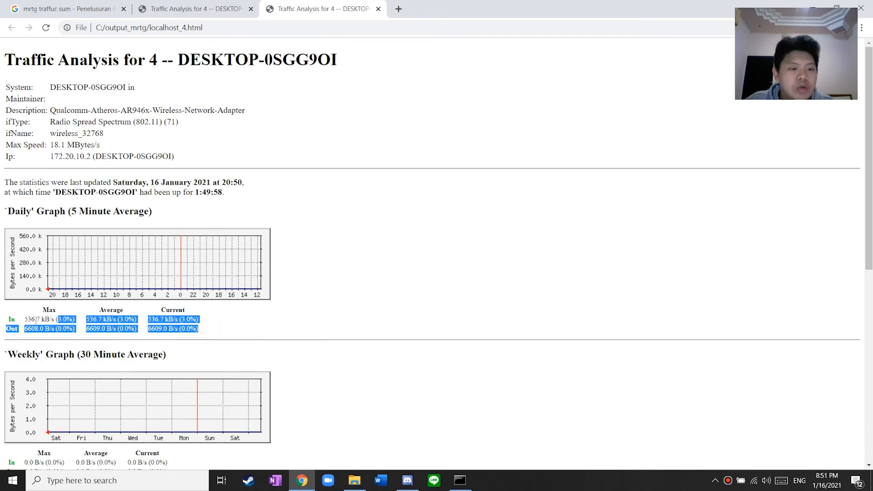
left_click(109, 319)
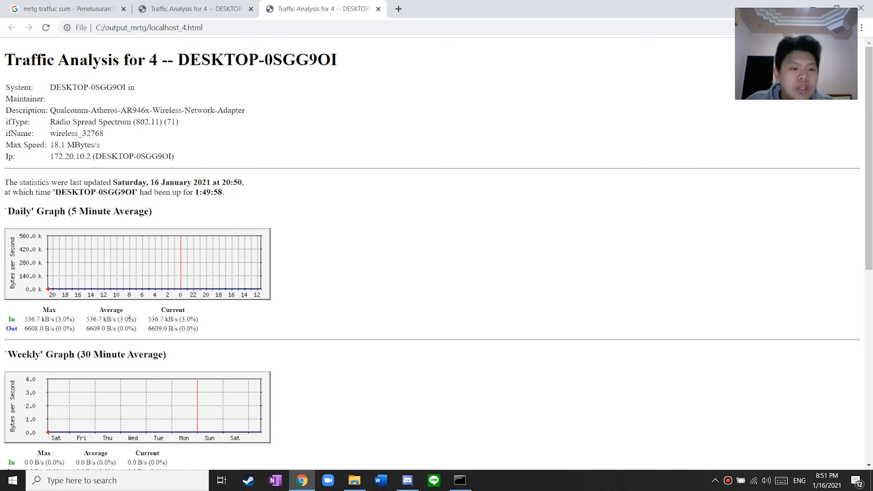
left_click(197, 7)
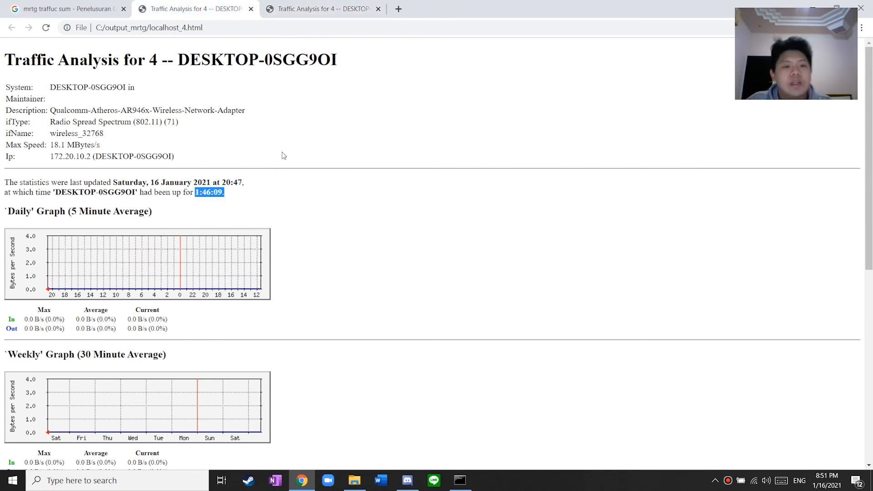
left_click(305, 5)
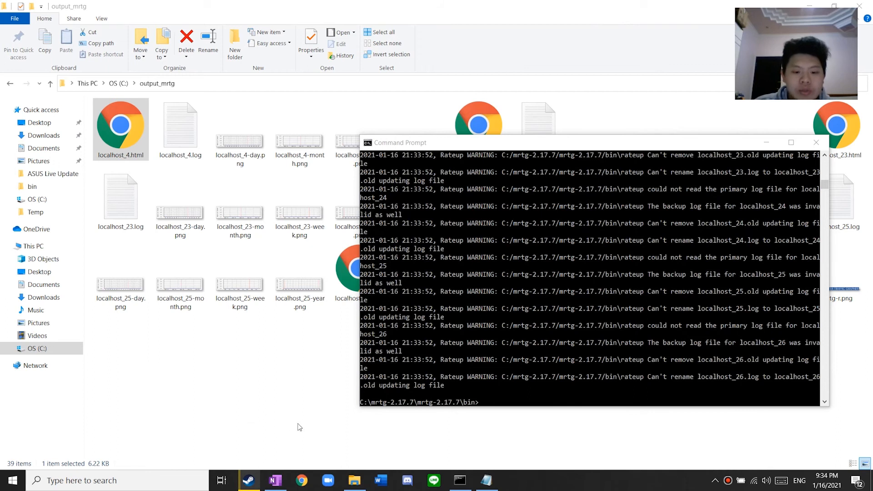
Bring the output_mrtg Explorer window forward and go up to the C: drive root
left_click(355, 480)
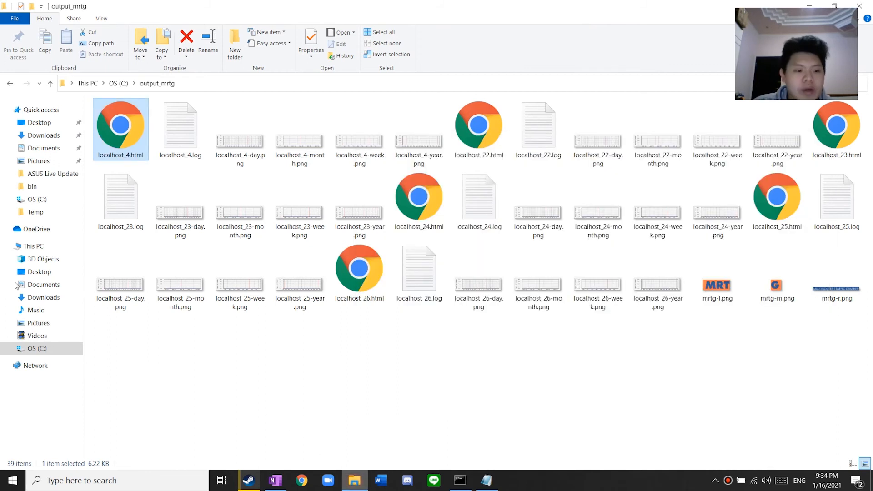
left_click(46, 349)
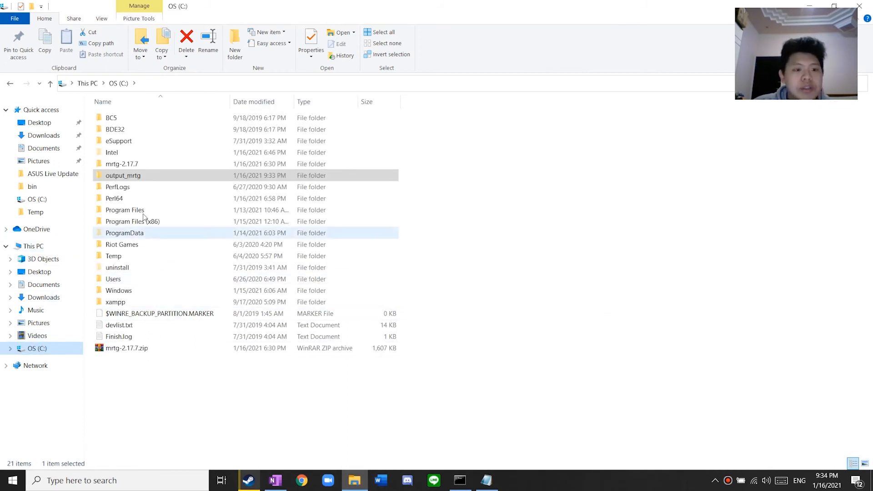
Open server.cfg from mrtg-2.17.7\mrtg-2.17.7\bin in Notepad
double_click(132, 164)
double_click(138, 118)
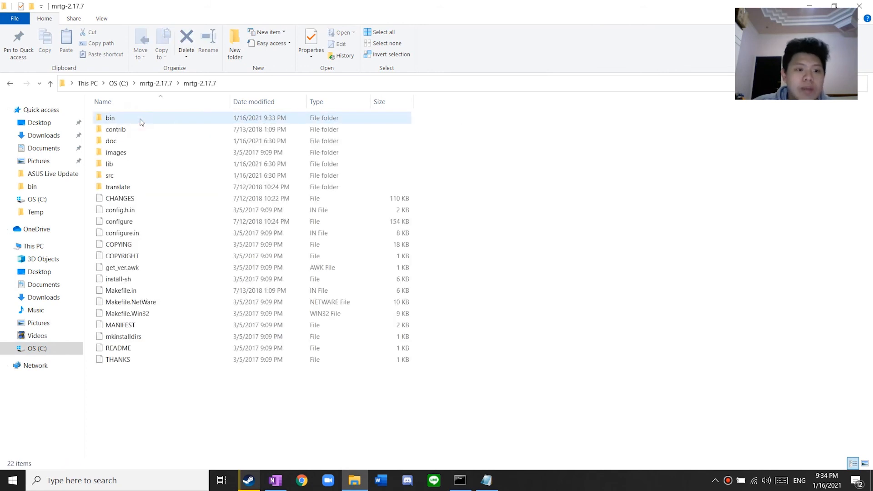
double_click(136, 119)
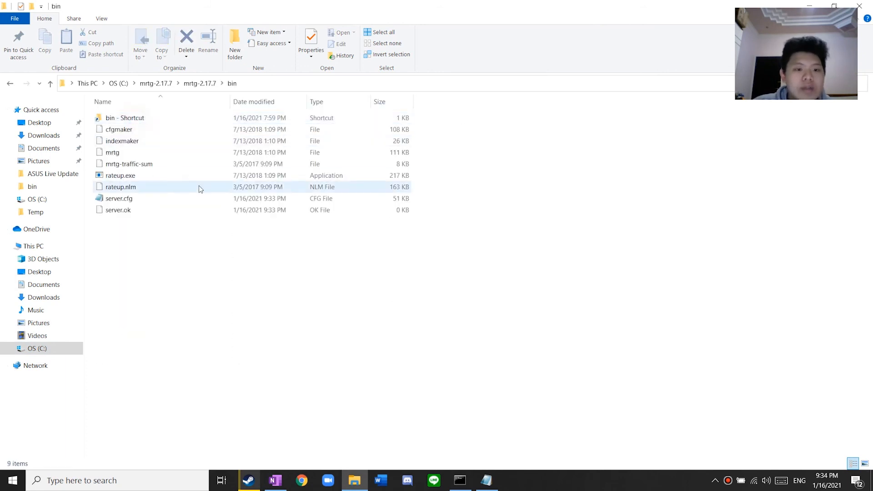
double_click(142, 203)
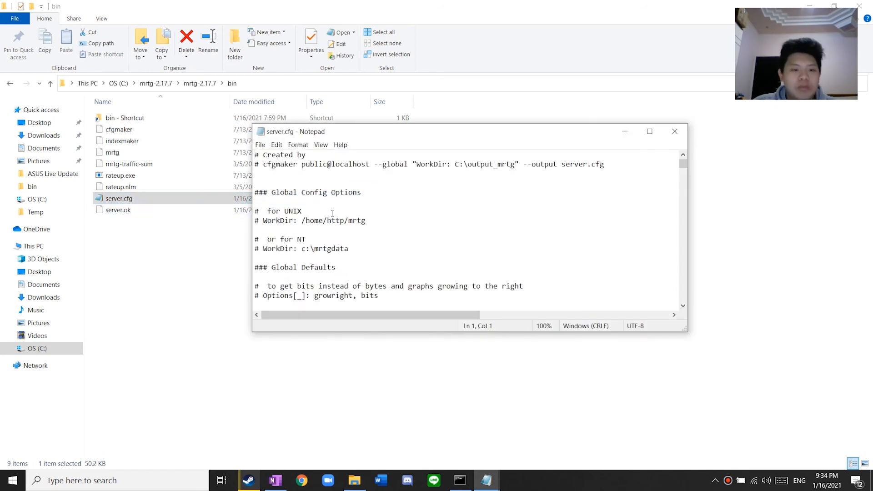
Add a RunAsDaemon:yes line below the cfgmaker header comment and save server.cfg
left_click(617, 164)
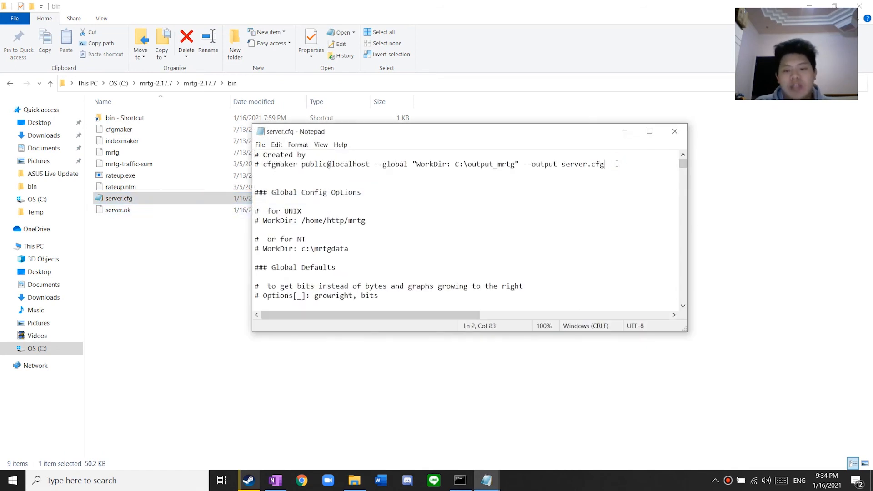
key("Return")
key("Return")
type("R")
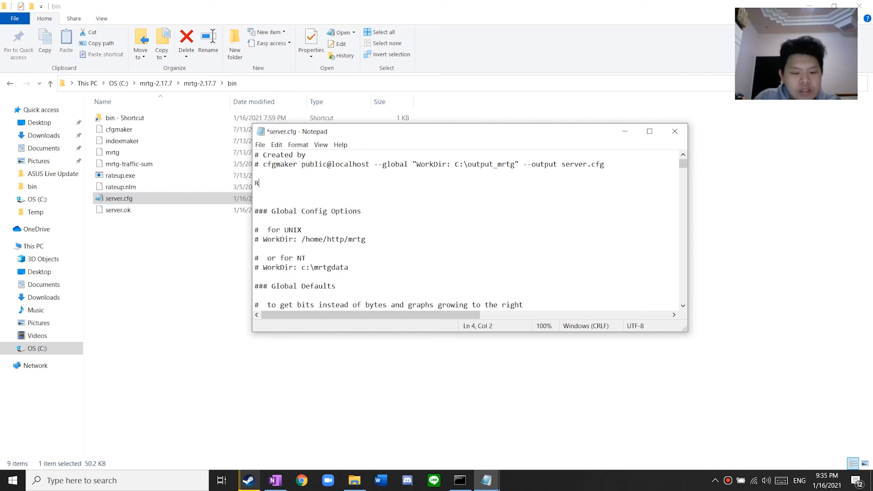
type("unAsDaemmon")
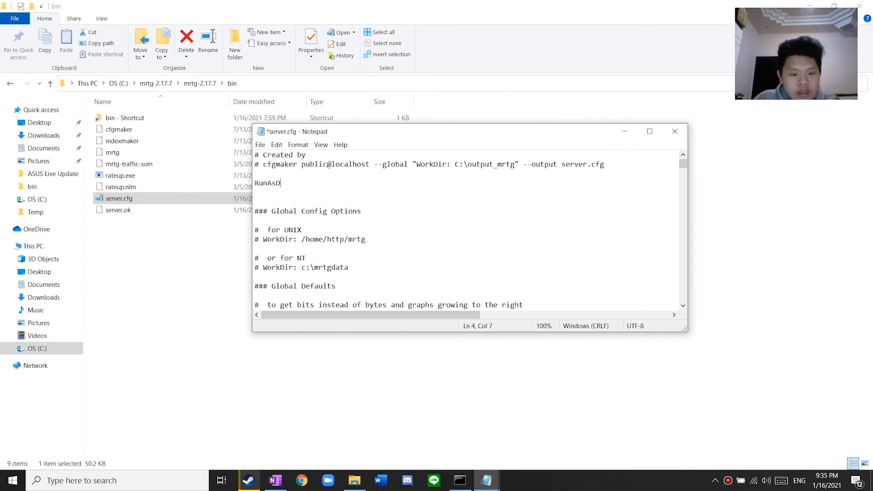
key("BackSpace")
key("BackSpace")
key("BackSpace")
type("o")
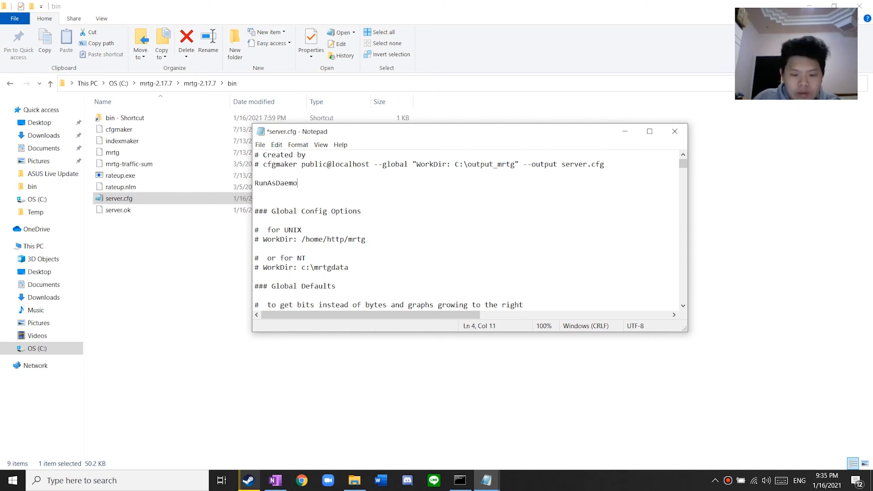
type("n:yes")
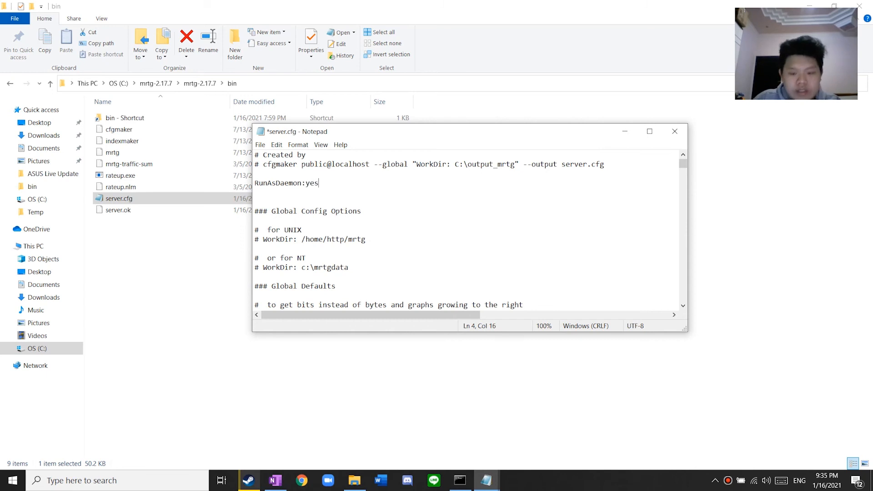
left_click(285, 203)
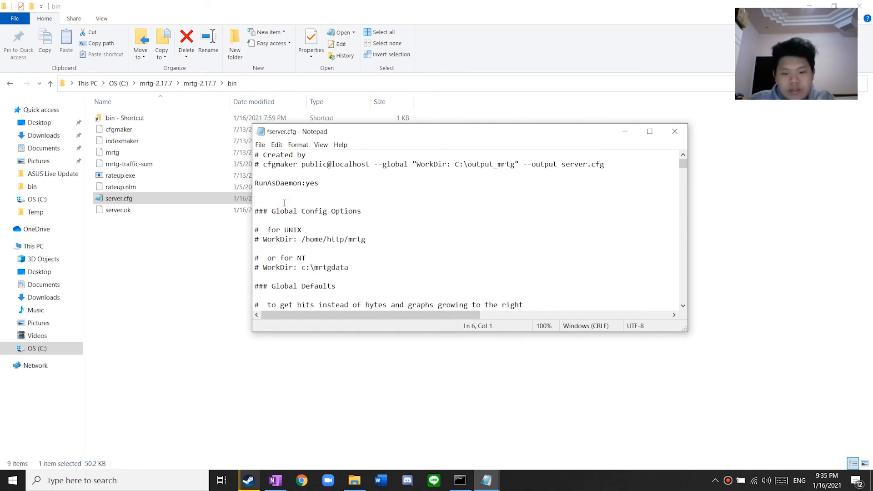
key("BackSpace")
key("ctrl+s")
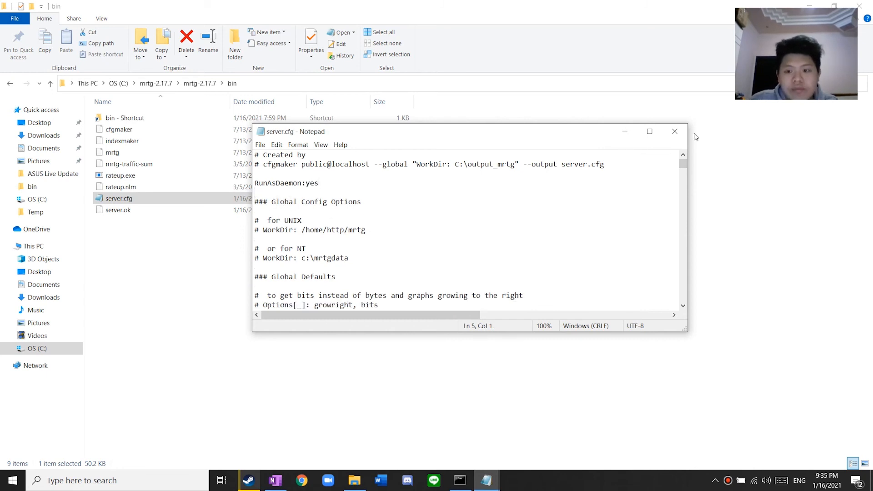
Close and reopen server.cfg to confirm the RunAsDaemon:yes line, then close it
left_click(674, 132)
double_click(179, 198)
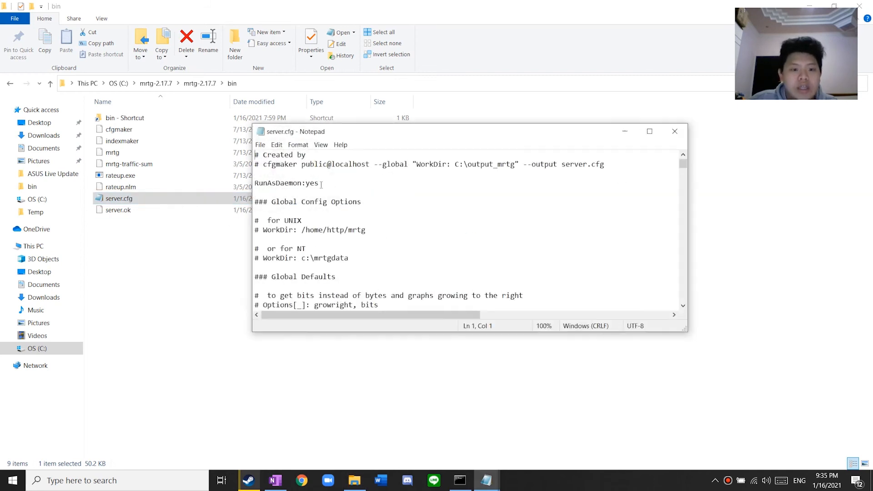
left_click_drag(326, 186, 255, 184)
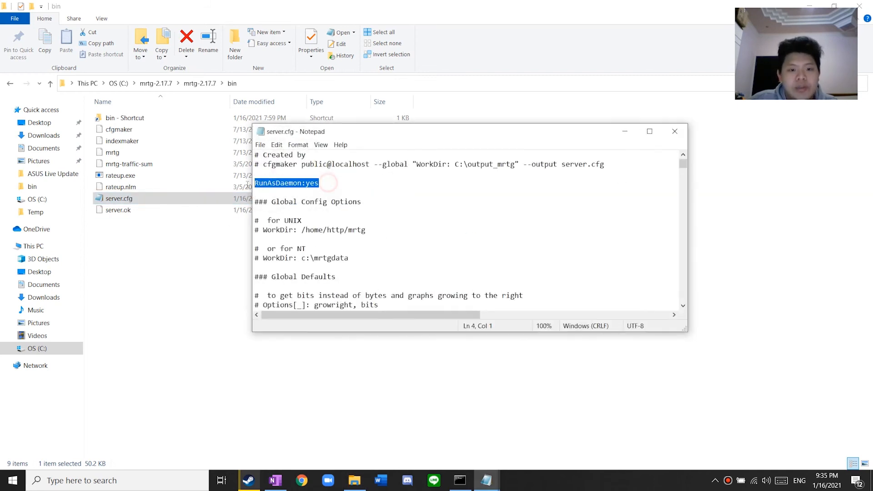
left_click(676, 136)
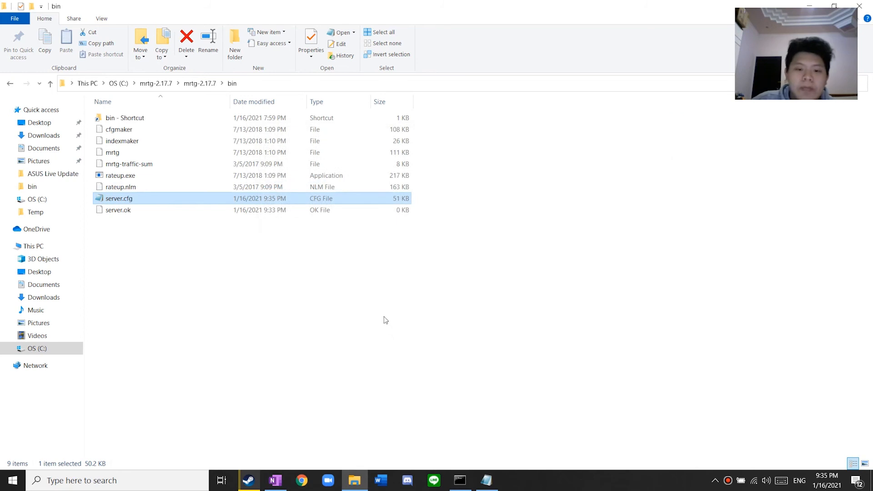
Rerun perl mrtg server.cfg so it daemonizes, then highlight the latest warning lines
left_click(460, 480)
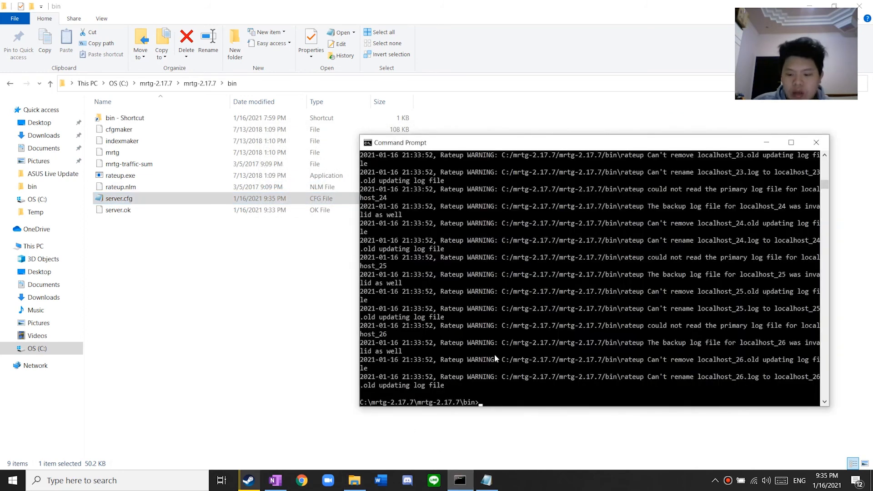
key("Up")
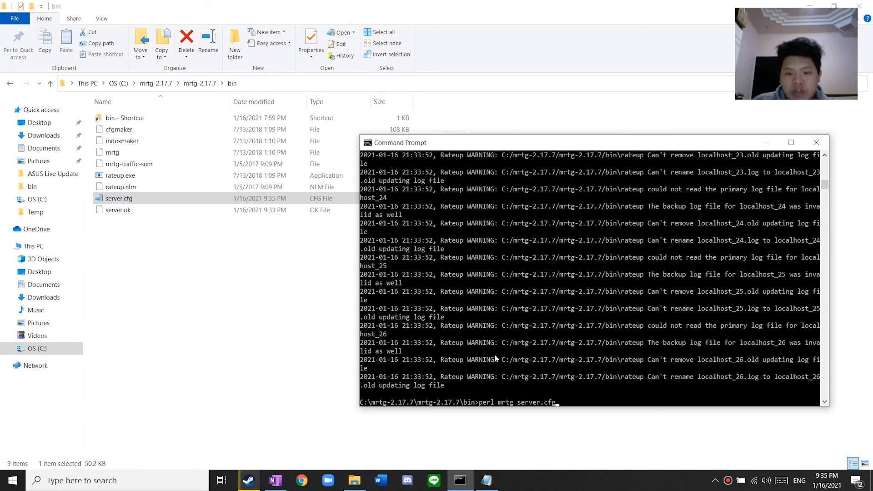
scroll(509, 344, "down", 2)
key("Return")
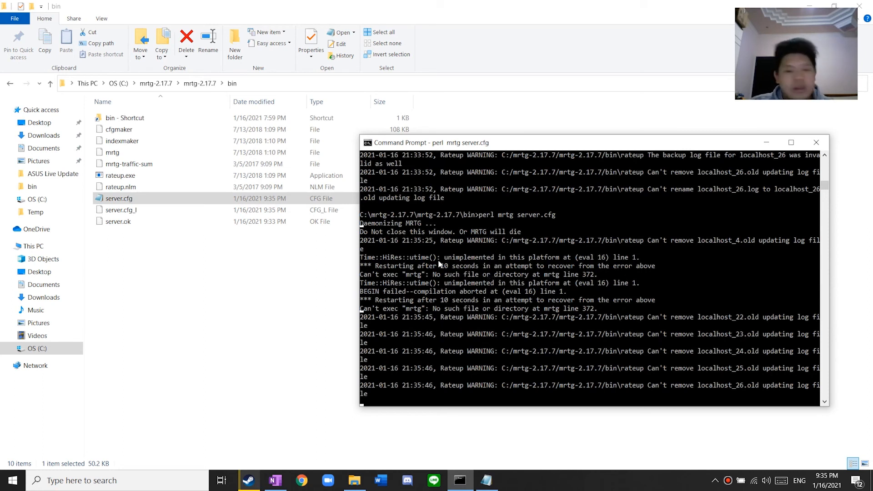
scroll(434, 257, "down", 2)
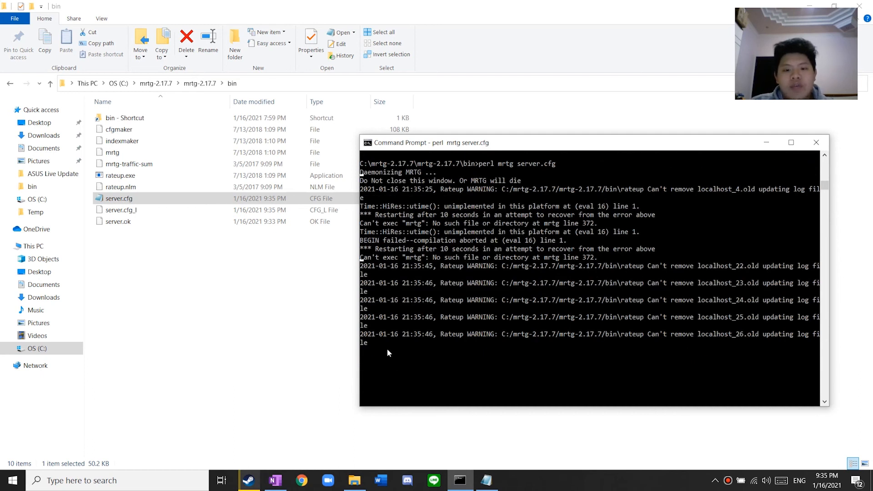
left_click(411, 342)
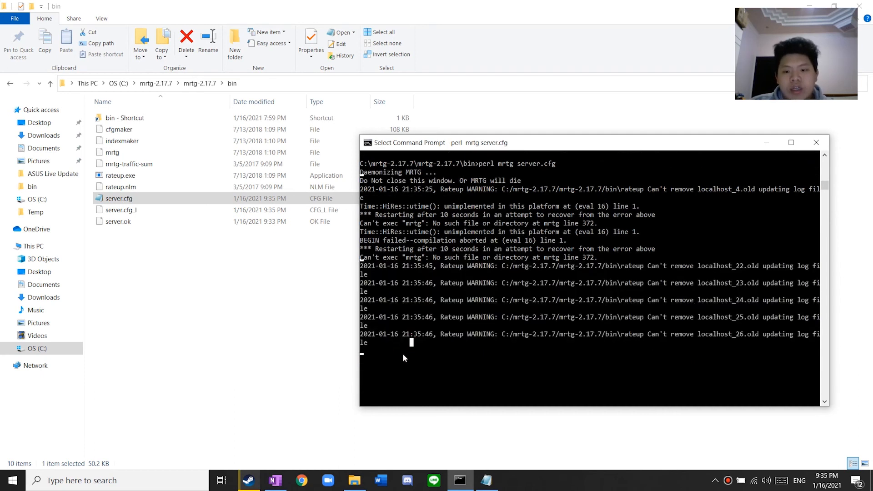
mouse_move(417, 352)
left_mouse_down()
mouse_move(359, 321)
mouse_move(355, 271)
mouse_move(413, 352)
left_mouse_up()
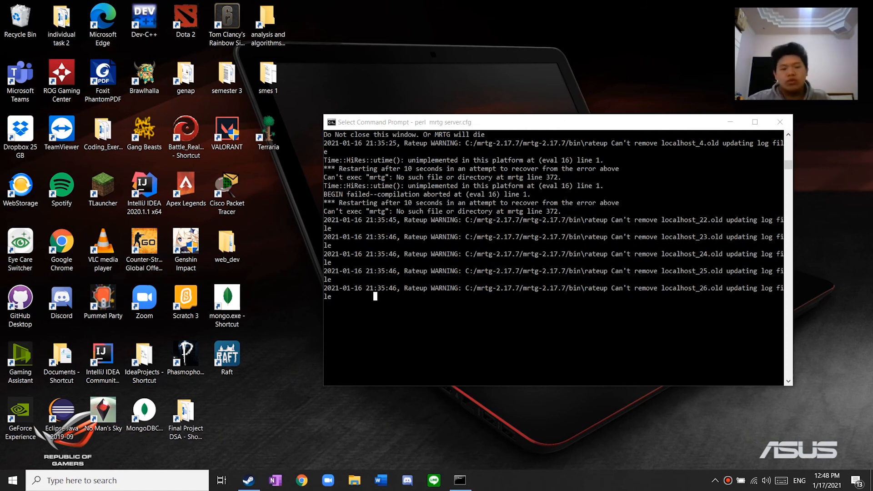
Close the Steam window and open File Explorer with Win+E at Quick access
left_click(249, 480)
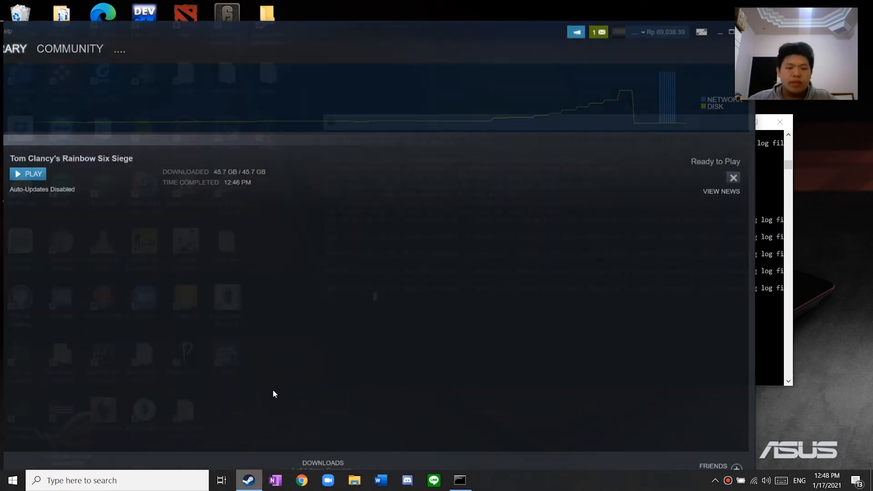
left_click_drag(269, 31, 238, 40)
left_click(715, 35)
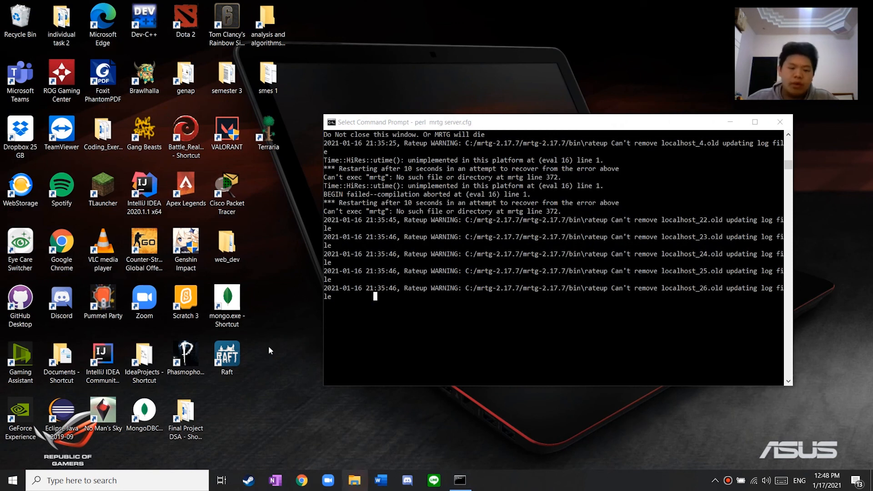
key("super+e")
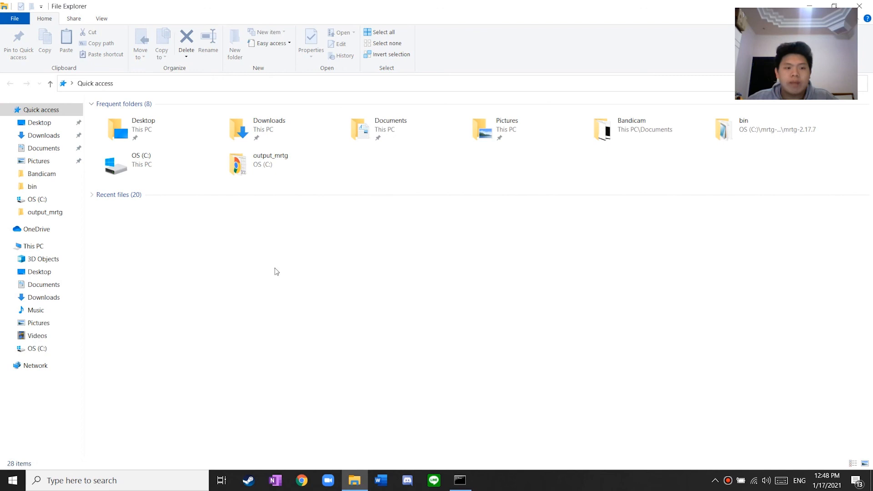
Open localhost_4.html from the output_mrtg folder to view its 12:45 traffic stats
left_click(41, 213)
double_click(182, 145)
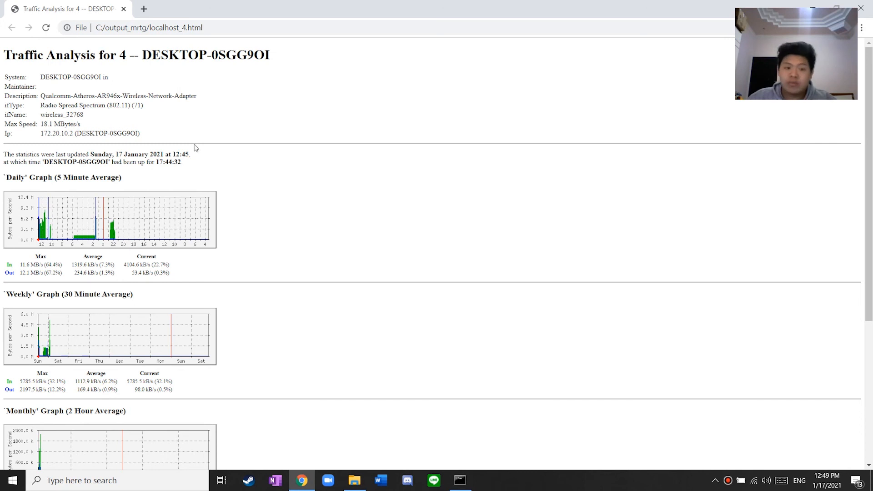
left_click_drag(148, 162, 187, 163)
left_click(190, 159)
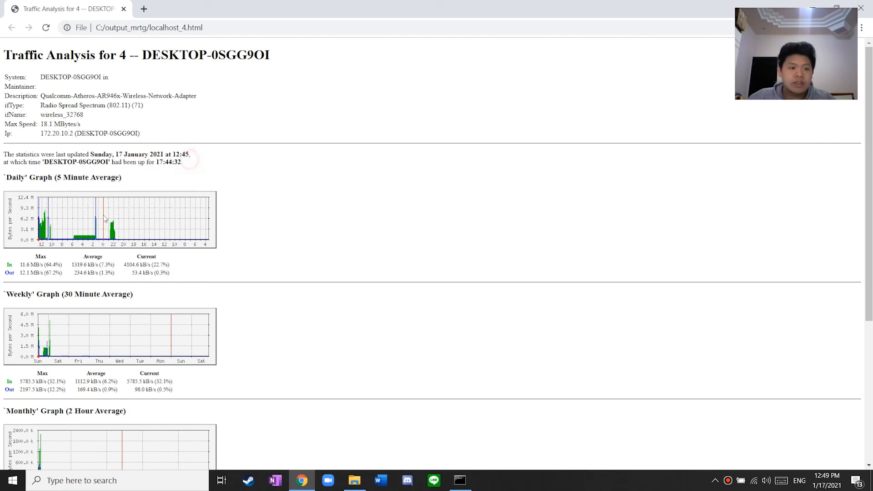
scroll(68, 221, "down", 1)
scroll(32, 223, "up", 1)
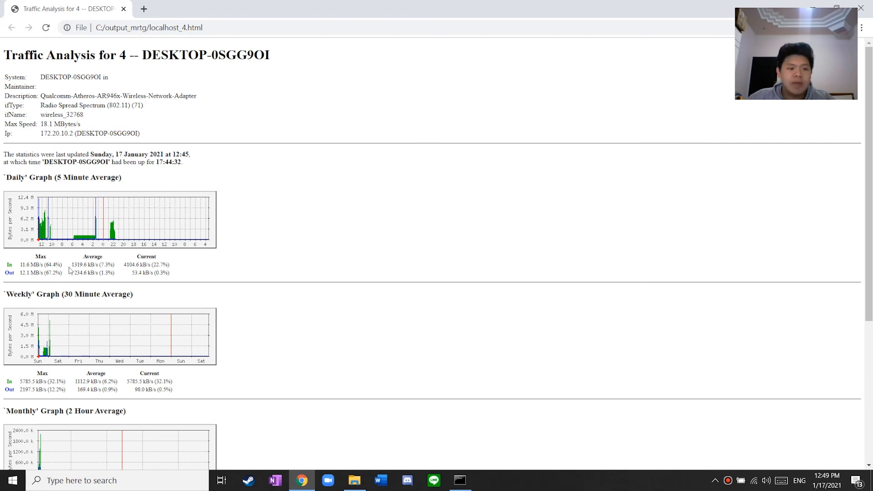
scroll(137, 232, "down", 1)
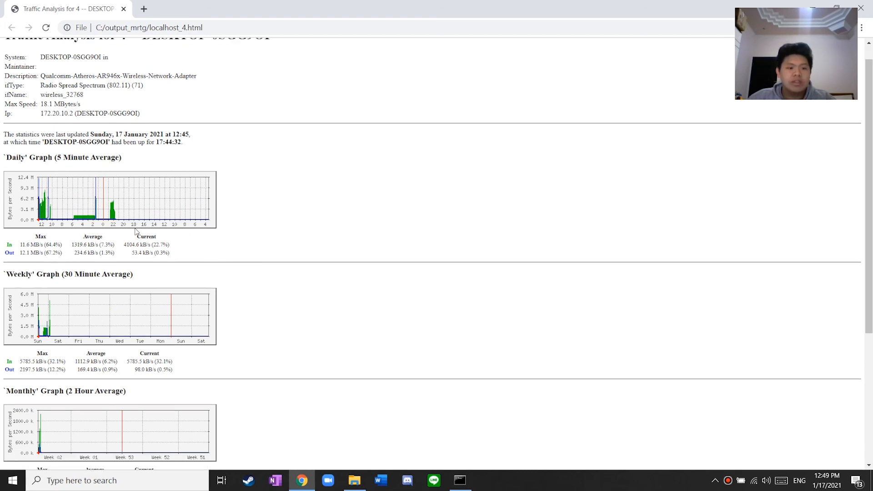
scroll(135, 231, "down", 2)
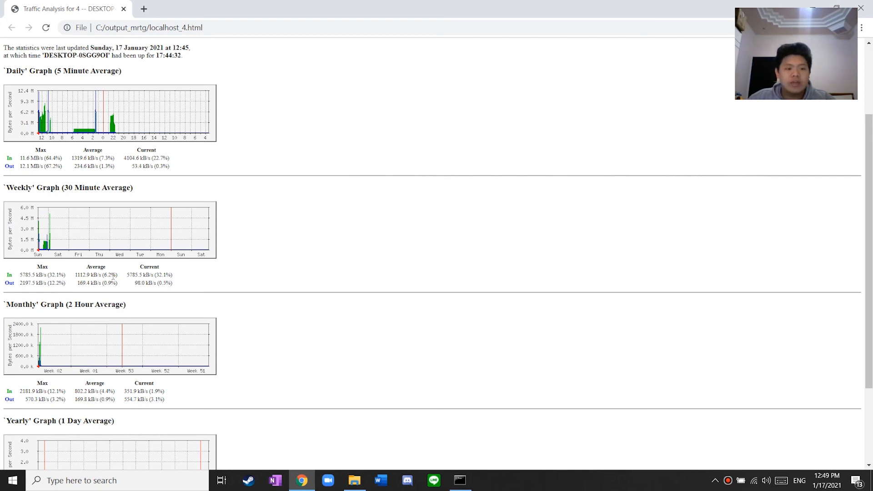
scroll(12, 292, "down", 3)
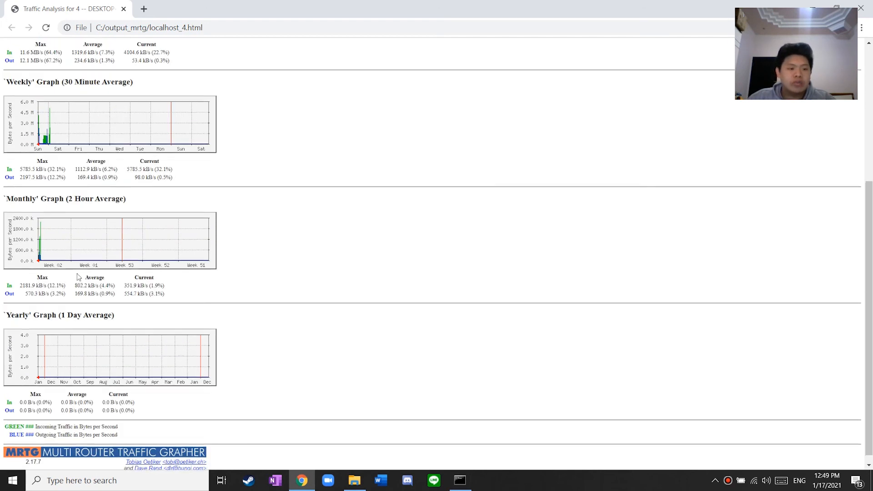
scroll(1, 317, "up", 3)
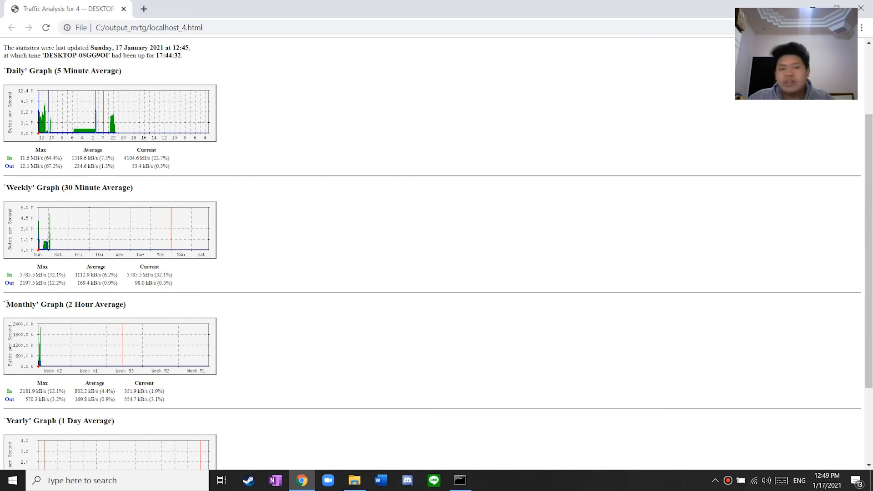
scroll(46, 320, "up", 1)
scroll(47, 318, "down", 2)
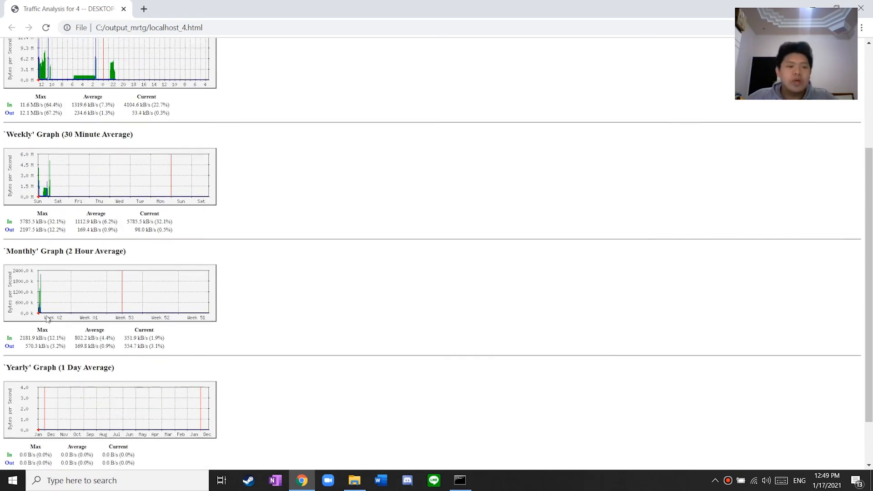
scroll(47, 318, "up", 2)
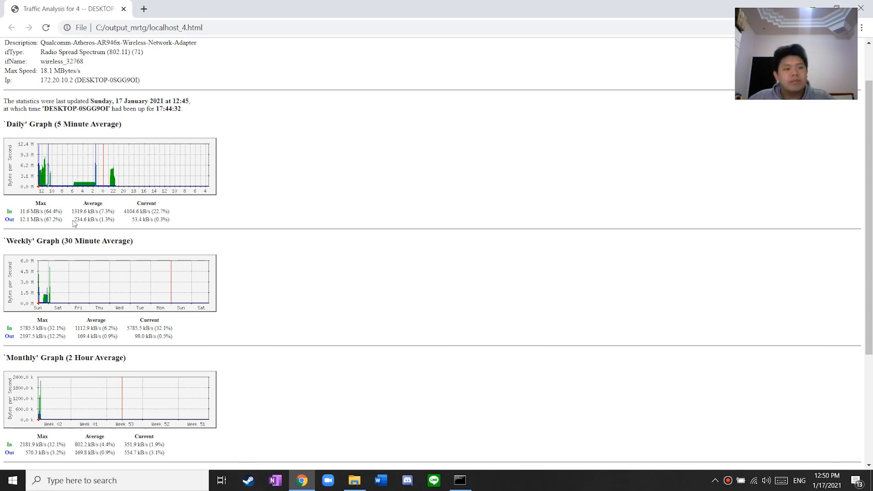
scroll(78, 233, "down", 3)
scroll(79, 233, "up", 3)
scroll(80, 233, "down", 4)
scroll(86, 228, "up", 2)
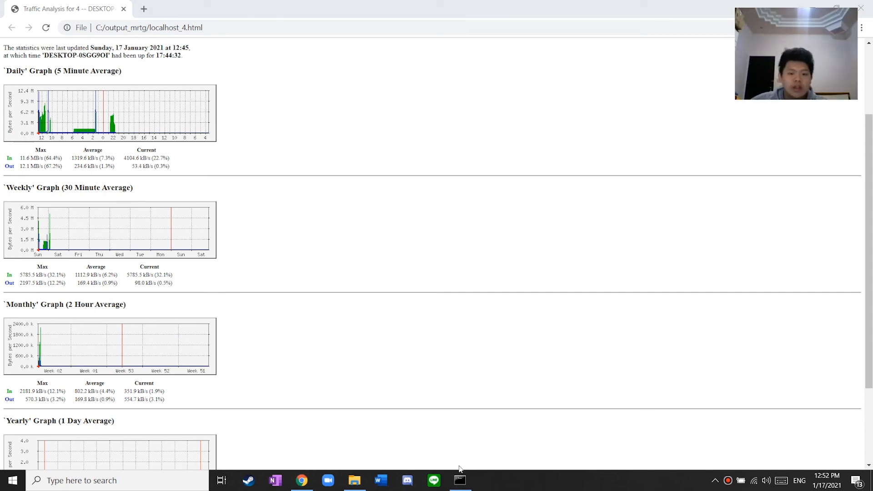
Move the MRTG daemon console up-left and highlight its 'Do Not close this window' line
left_click(459, 480)
left_click_drag(579, 129, 459, 98)
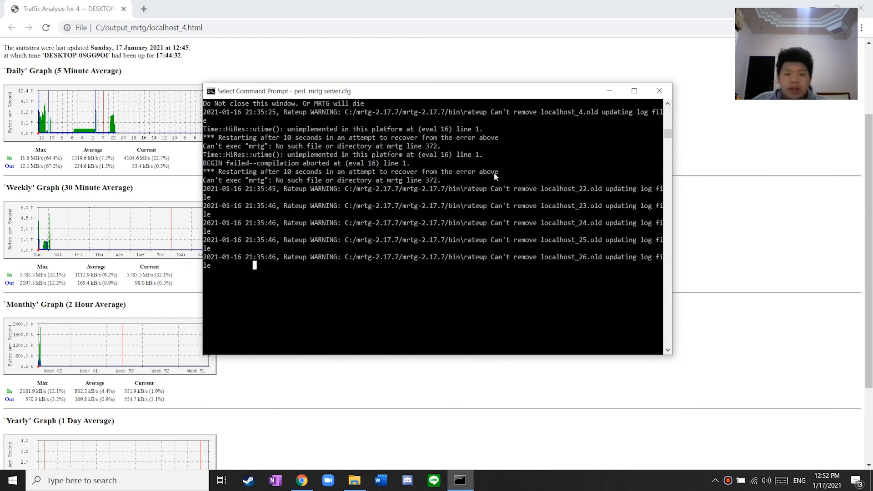
scroll(241, 217, "up", 2)
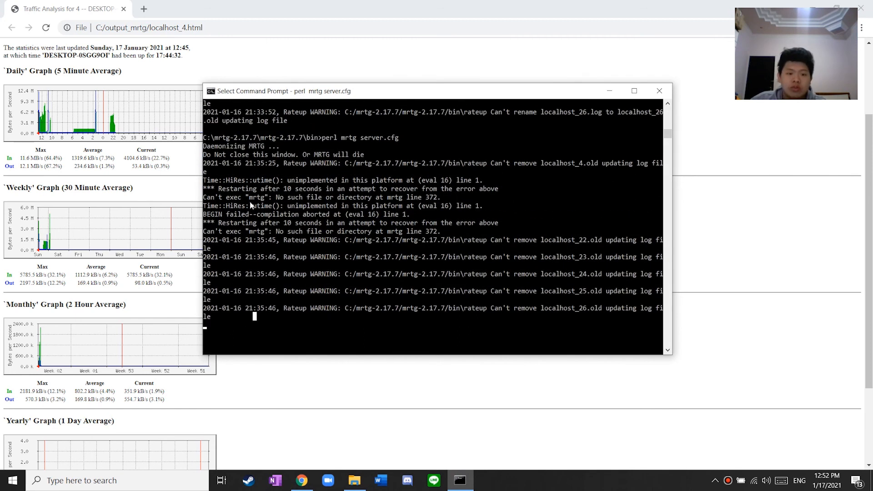
left_click_drag(204, 155, 368, 155)
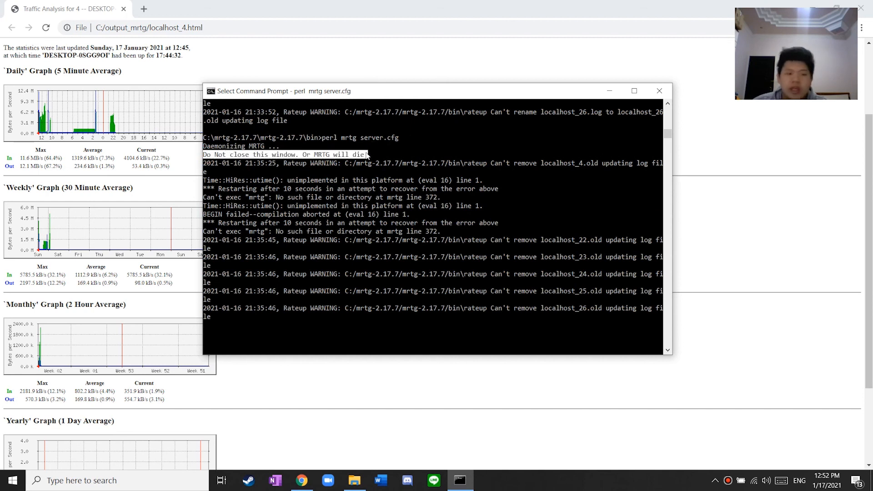